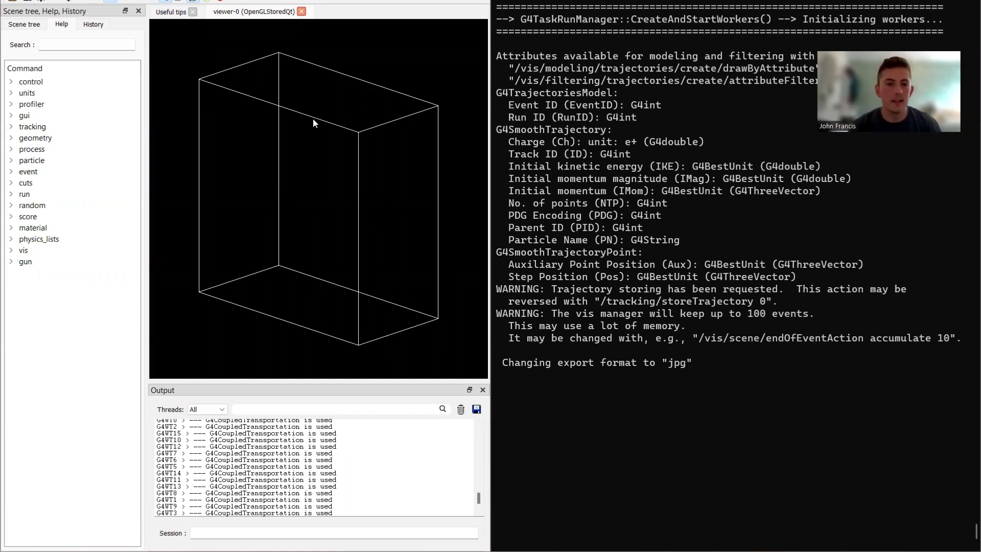
# Rotate the wireframe detector box in the OpenGL viewer to a new viewing angle.
pyautogui.moveTo(383, 277)
pyautogui.mouseDown()
pyautogui.moveTo(401, 272)
pyautogui.moveTo(389, 278)
pyautogui.mouseUp()
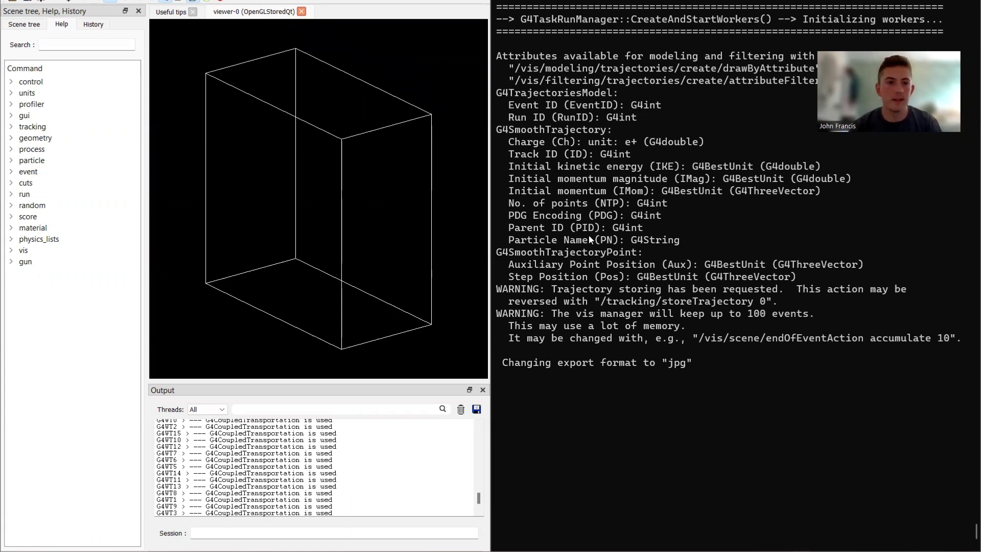
# Load and run the test_run macro from the macro file dialog.
pyautogui.click(11, 1)
pyautogui.click(165, 121)
pyautogui.doubleClick(165, 118)
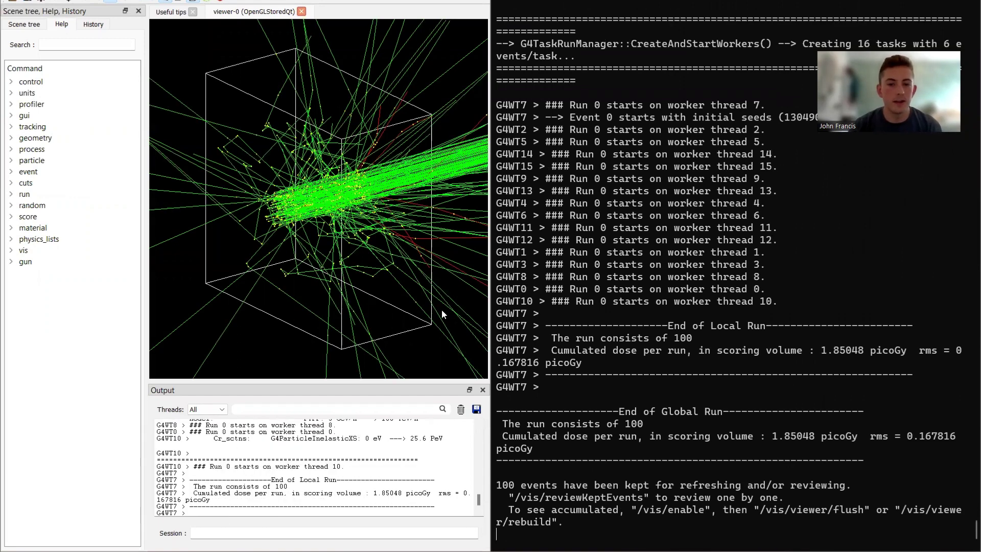
# Turn the view of the box and tracks, then highlight the 1.85048 picoGy cumulated dose line.
pyautogui.moveTo(413, 322); pyautogui.dragTo(419, 314)
pyautogui.rightClick(419, 315)
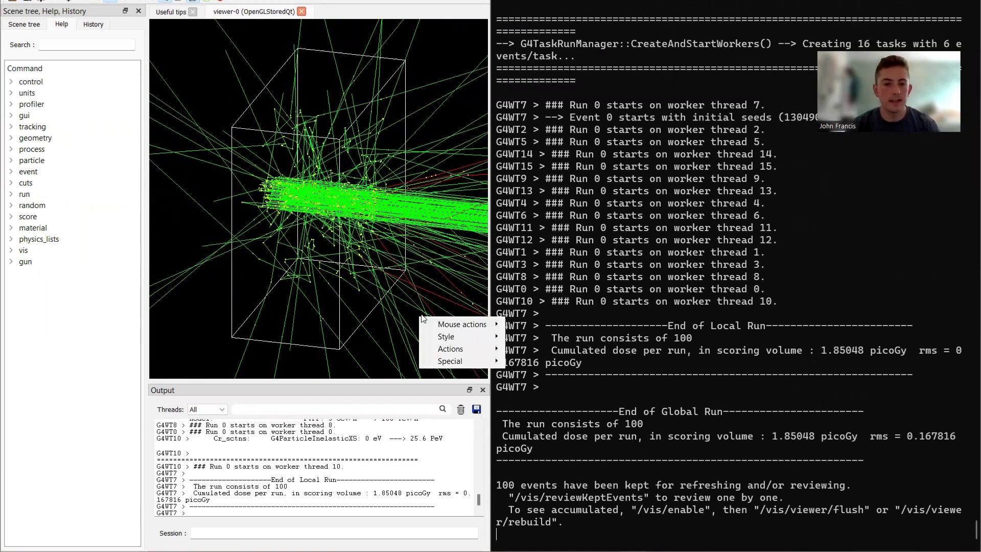
pyautogui.click(401, 287)
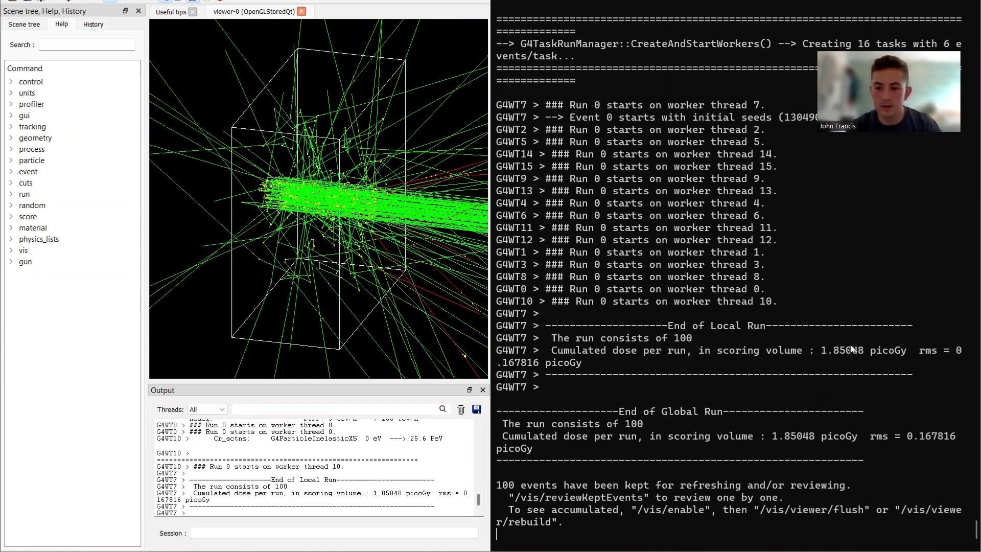
pyautogui.moveTo(552, 351); pyautogui.dragTo(705, 353)
pyautogui.click(745, 353)
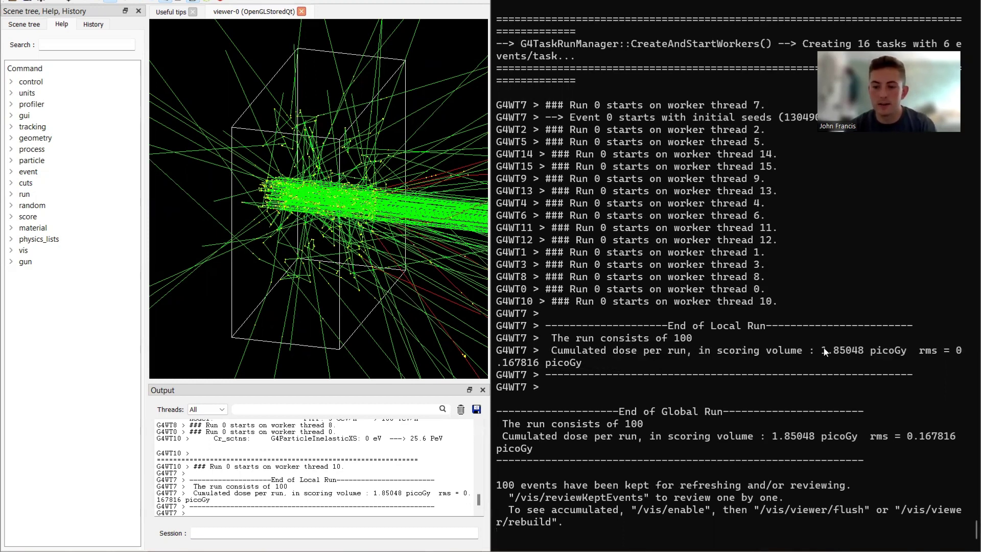
pyautogui.click(884, 353)
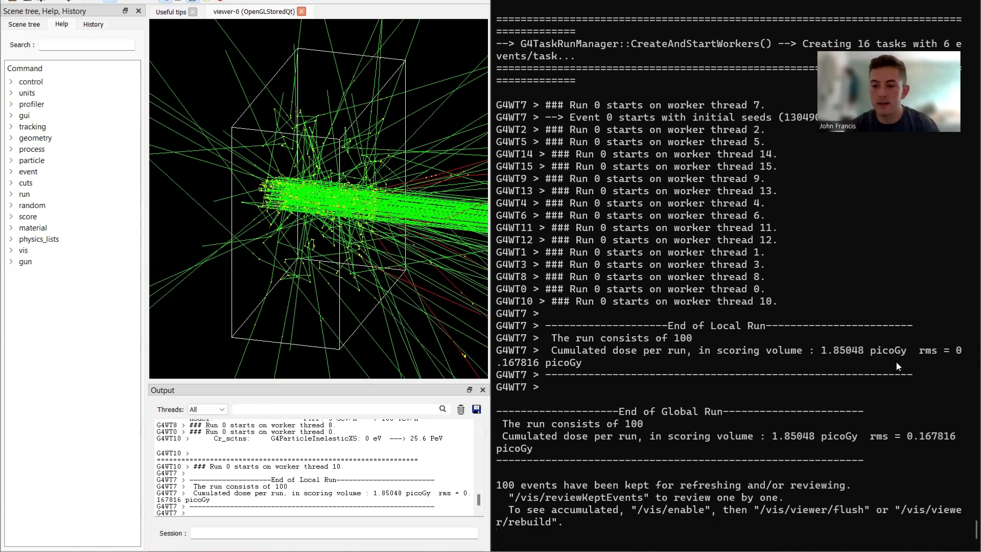
pyautogui.scroll(3, 896, 360)
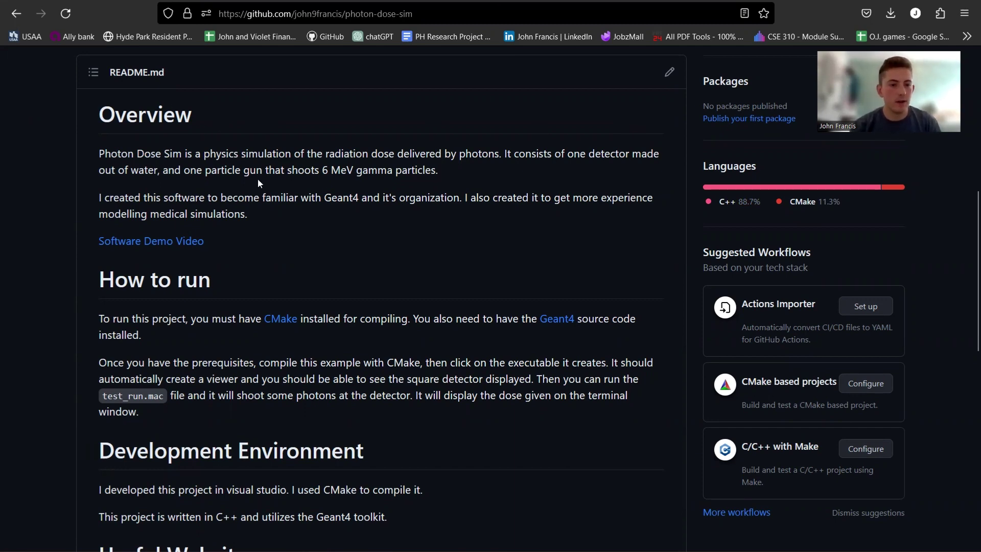
# Open the README's CMake link in a new tab, view it, then close it.
pyautogui.scroll(-3, 255, 237)
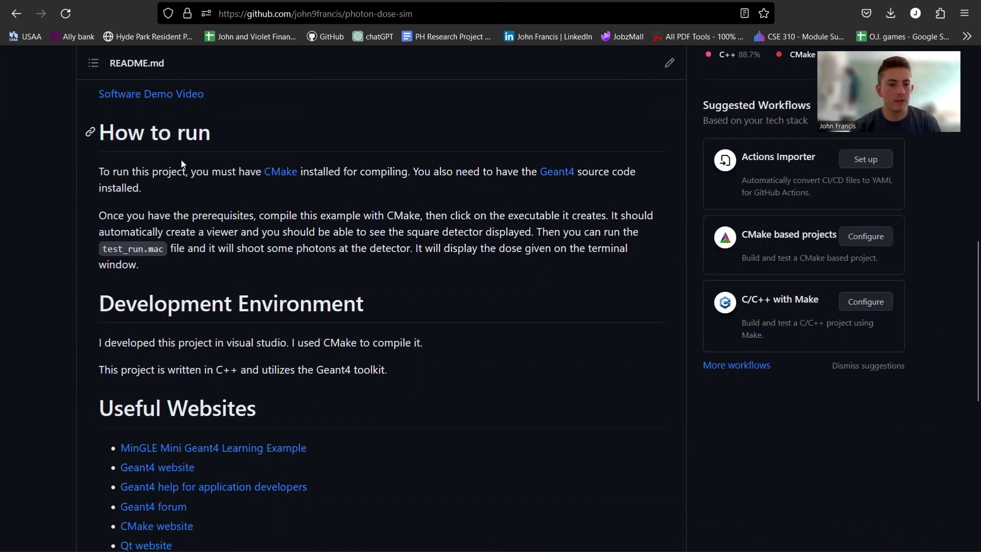
pyautogui.rightClick(284, 173)
pyautogui.click(309, 188)
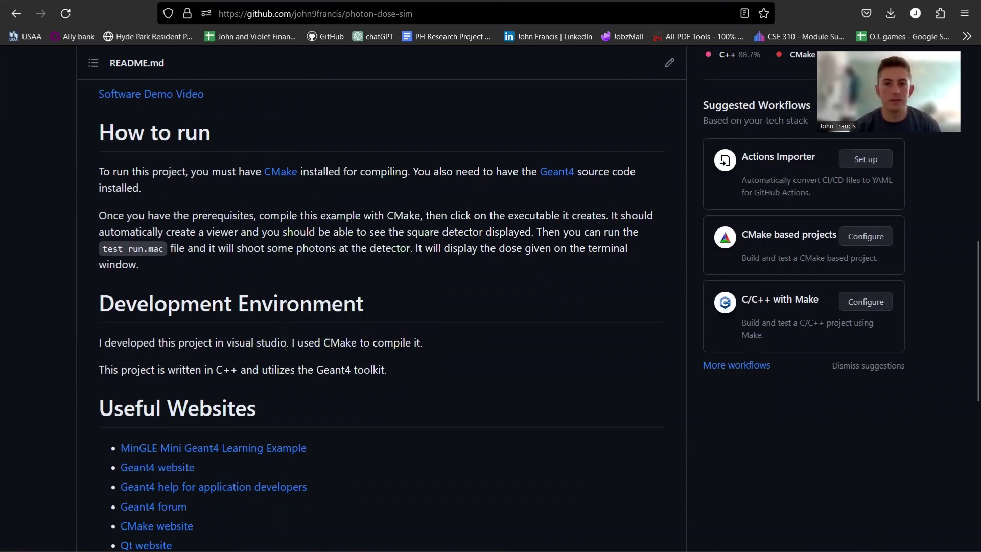
pyautogui.hotkey('ctrl', 'Tab')
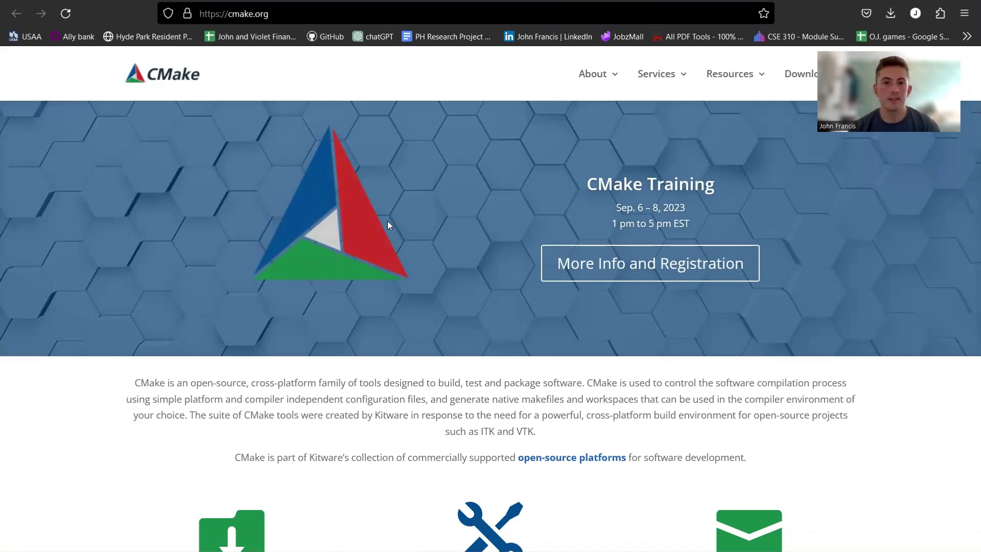
pyautogui.hotkey('ctrl', 'w')
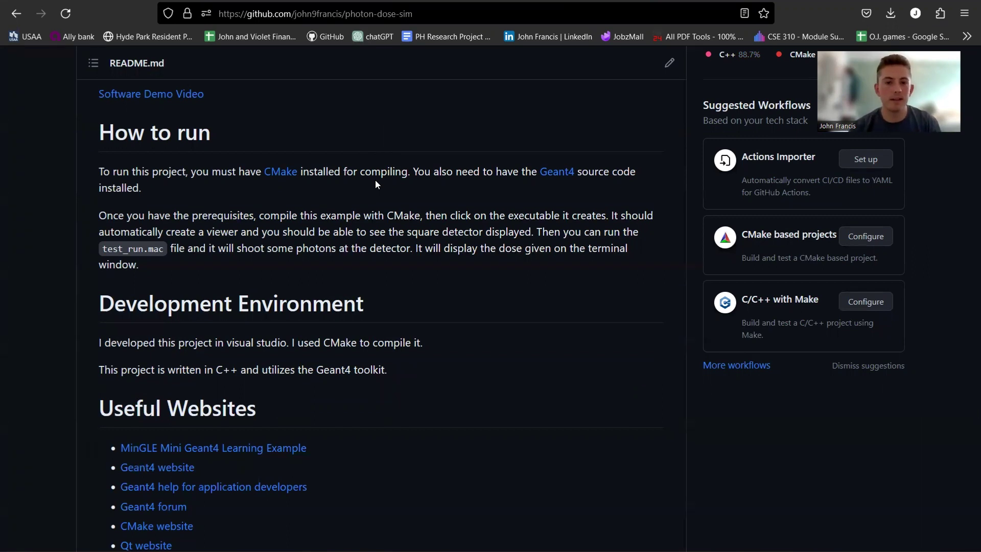
# Open the README's Geant4 link in a new tab and browse the Geant4 website.
pyautogui.rightClick(564, 176)
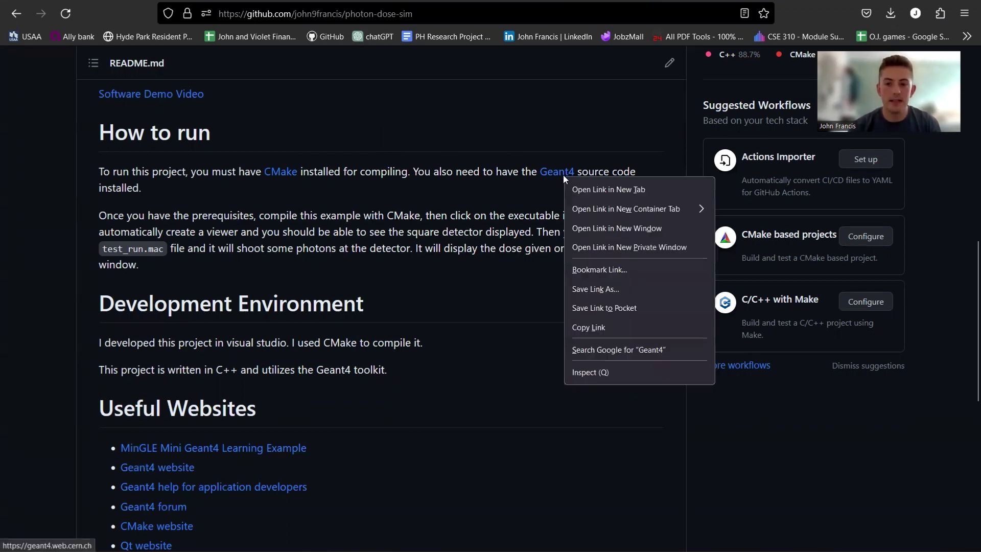
pyautogui.click(592, 187)
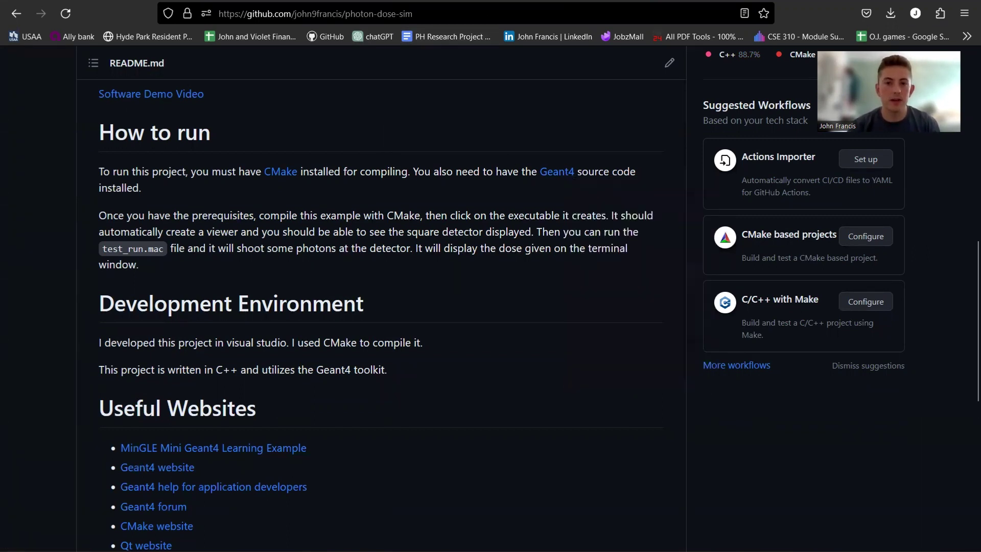
pyautogui.hotkey('ctrl', 'Tab')
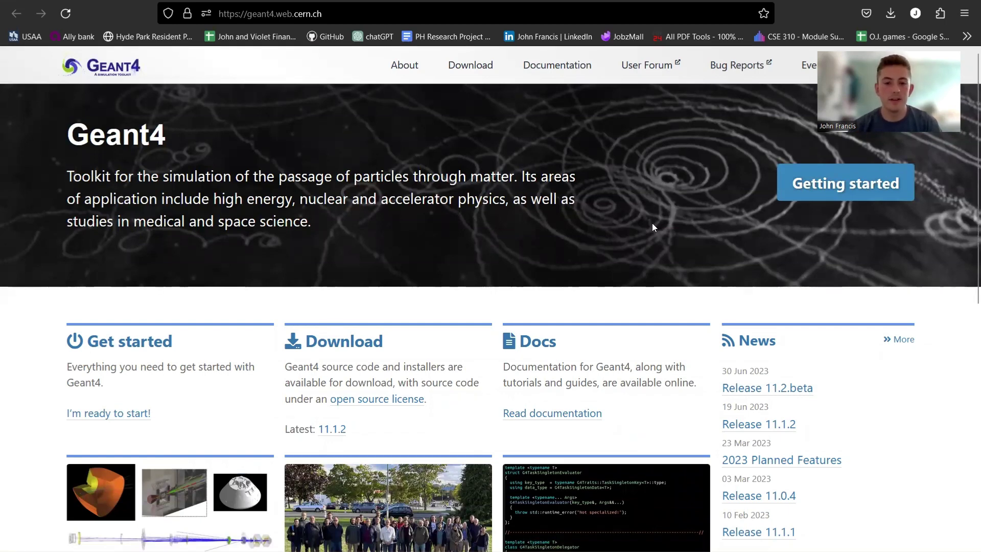
pyautogui.scroll(-2, 468, 218)
pyautogui.scroll(2, 469, 219)
# Return to the photon-dose-sim repository and download it as a ZIP.
pyautogui.hotkey('alt', 'Left')
pyautogui.scroll(15, 421, 149)
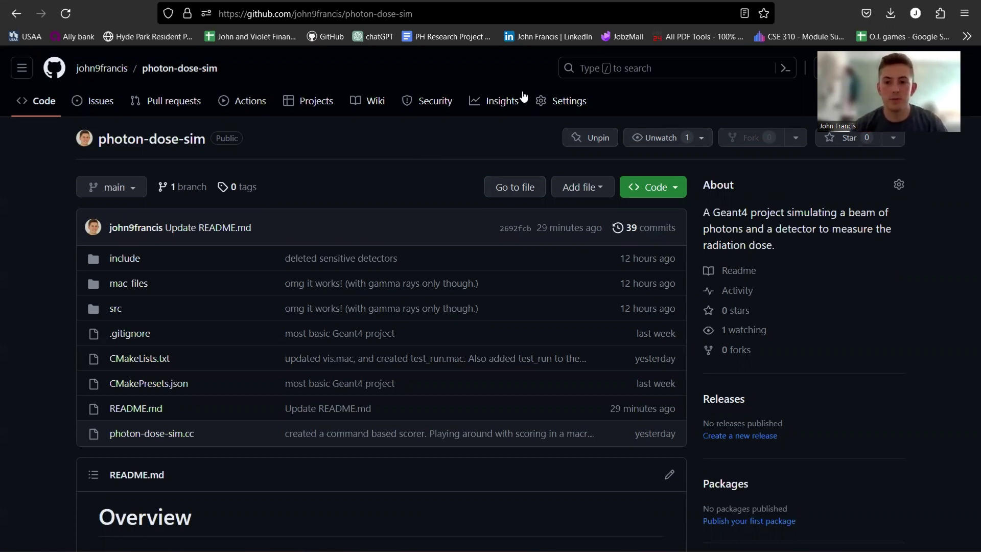
pyautogui.click(677, 187)
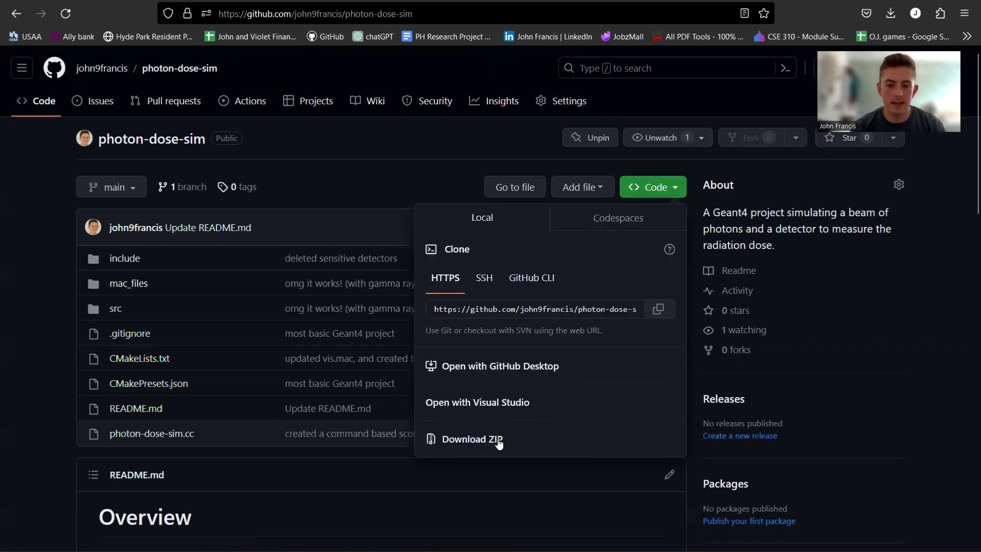
pyautogui.click(499, 438)
# Extract the downloaded ZIP in Downloads into the photon-dose-sim-main folder.
pyautogui.click(884, 45)
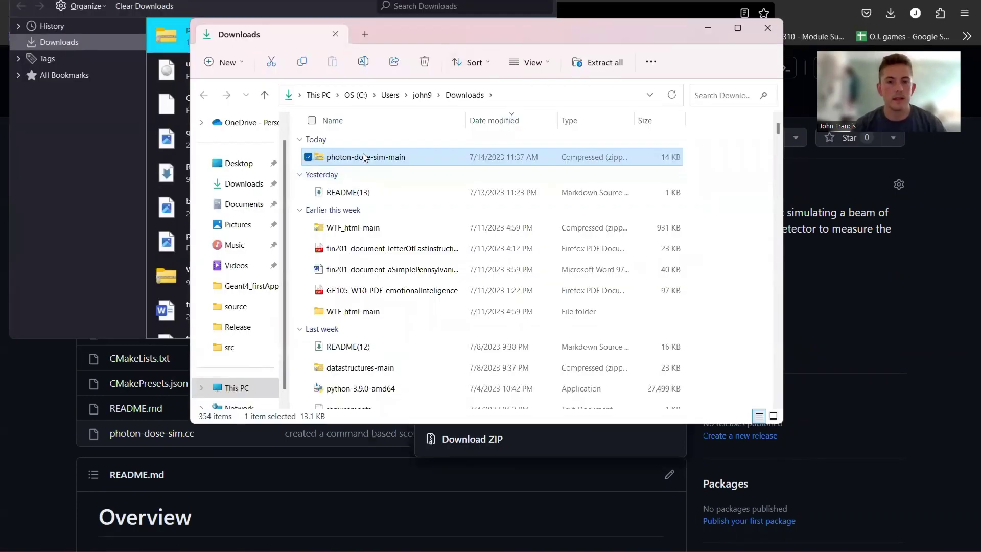
pyautogui.rightClick(365, 157)
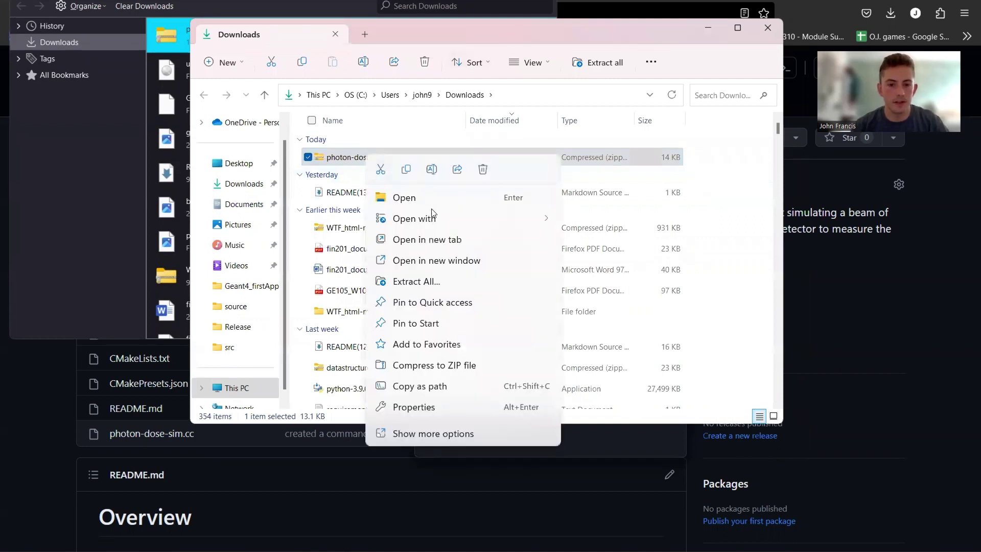
pyautogui.click(416, 281)
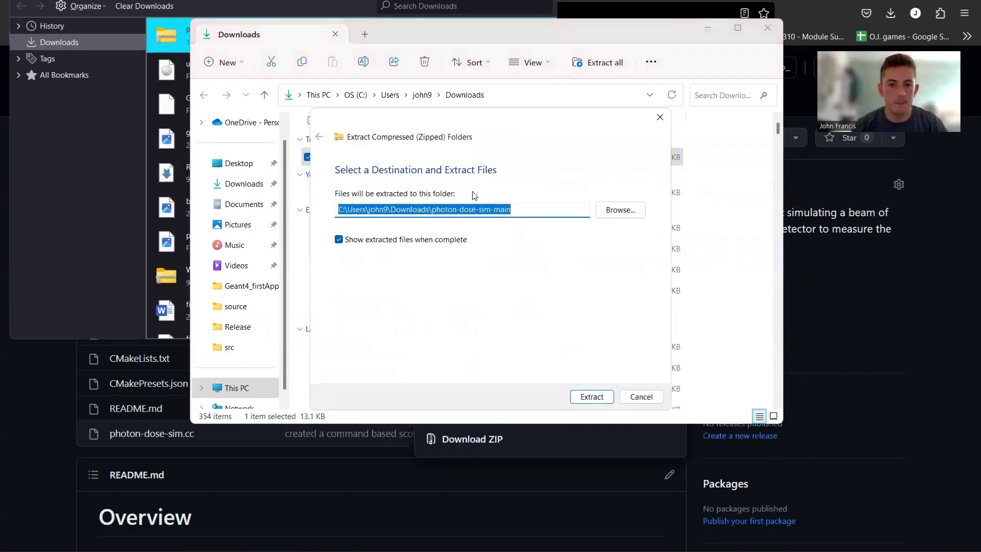
pyautogui.click(596, 399)
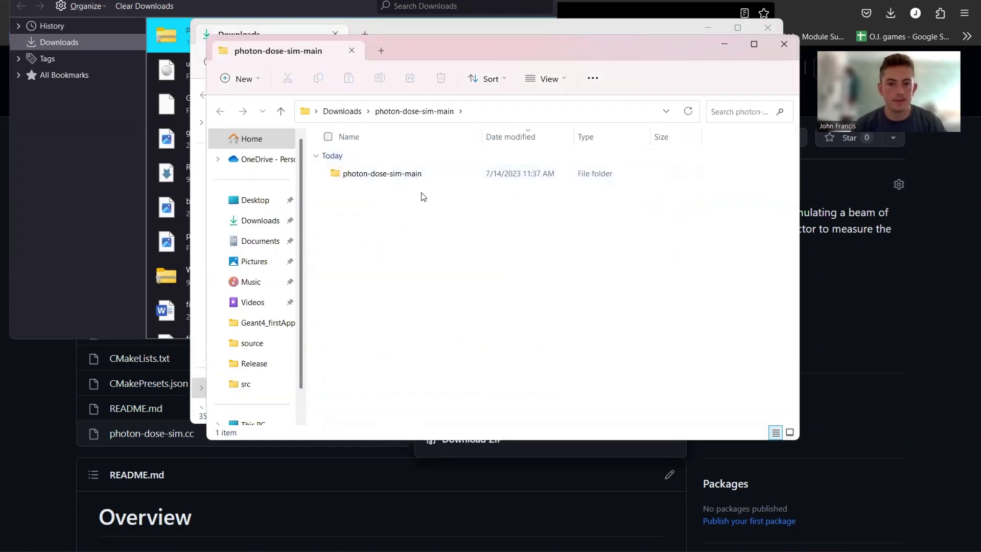
# Open the inner photon-dose-sim-main project folder and select its CMakeLists file.
pyautogui.click(408, 180)
pyautogui.doubleClick(409, 180)
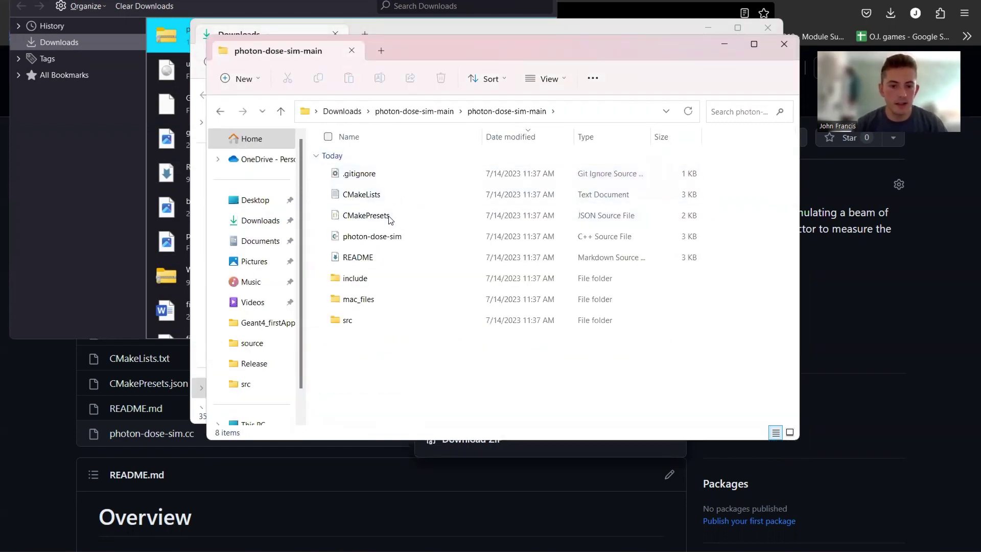
pyautogui.click(394, 199)
pyautogui.click(398, 384)
pyautogui.click(361, 189)
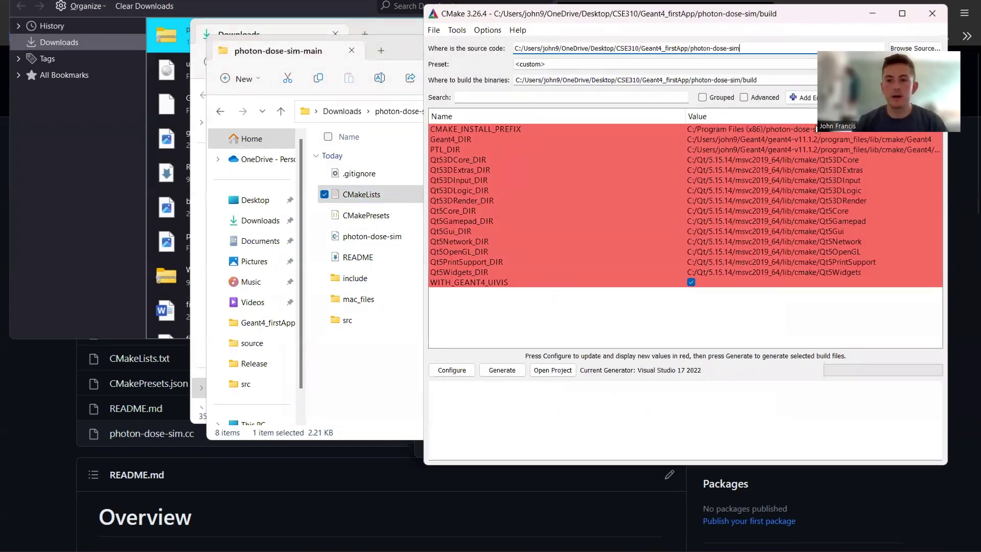
# Drag the project's CMakeLists into CMake GUI to set photon-dose-sim-main as the source folder.
pyautogui.moveTo(787, 16); pyautogui.dragTo(610, 22)
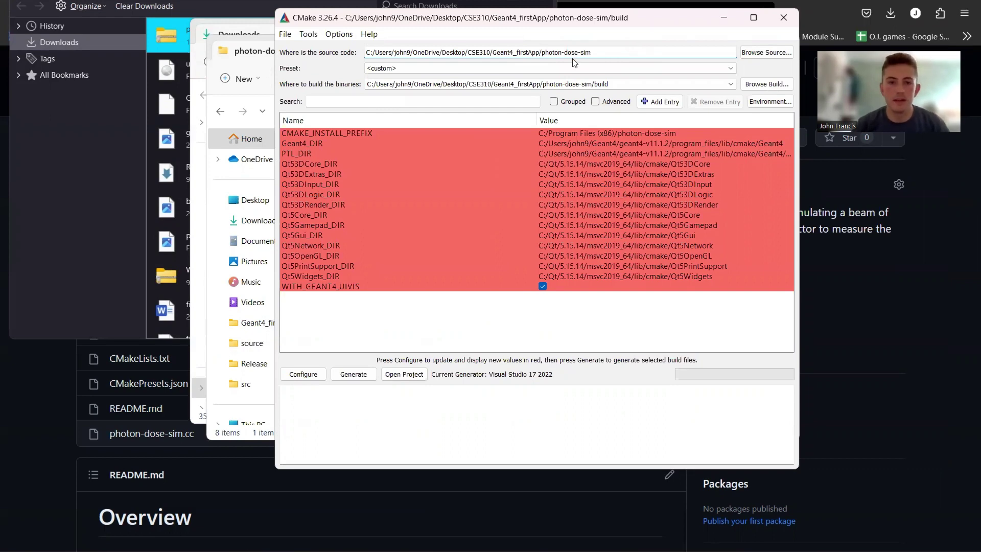
pyautogui.moveTo(508, 21); pyautogui.dragTo(597, 34)
pyautogui.click(351, 364)
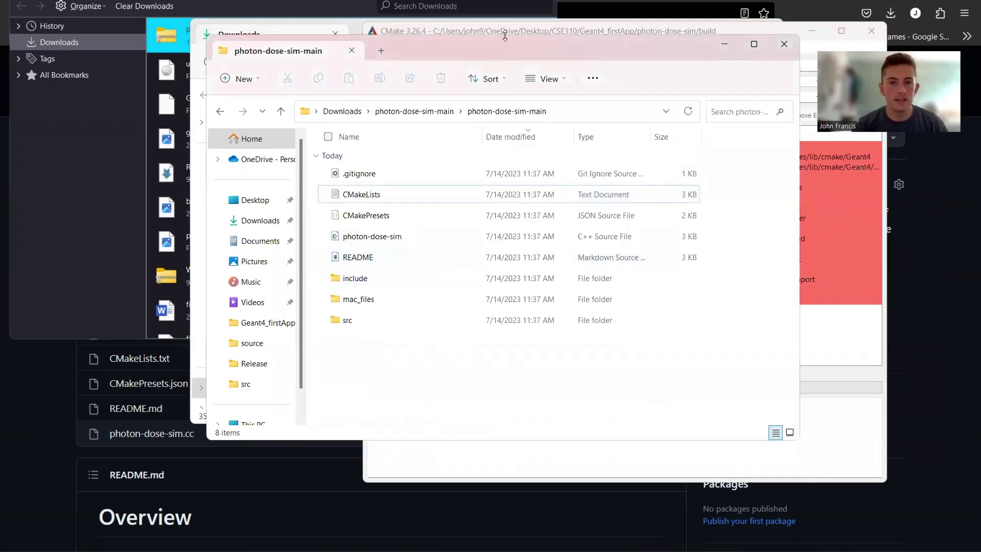
pyautogui.moveTo(472, 49); pyautogui.dragTo(287, 67)
pyautogui.click(165, 214)
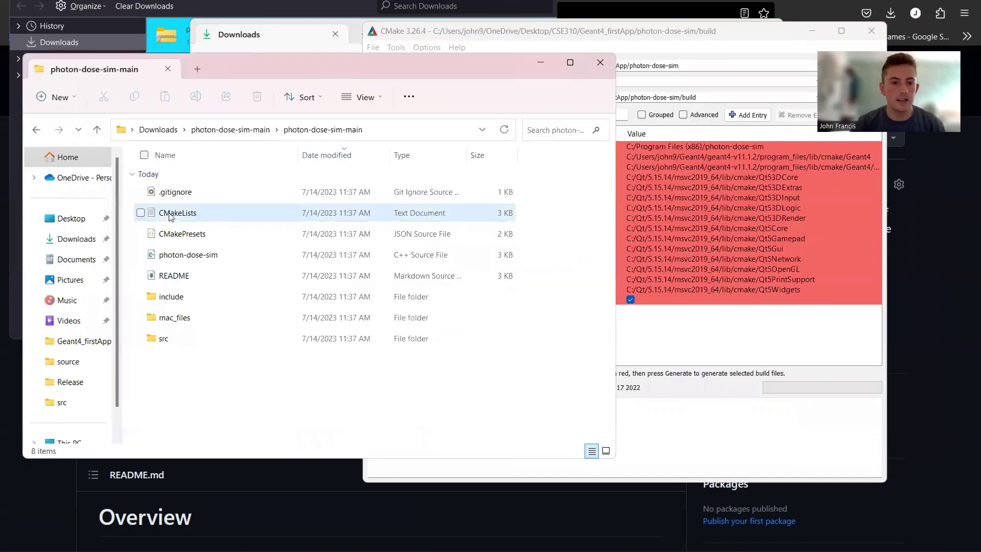
pyautogui.moveTo(193, 215); pyautogui.dragTo(705, 260)
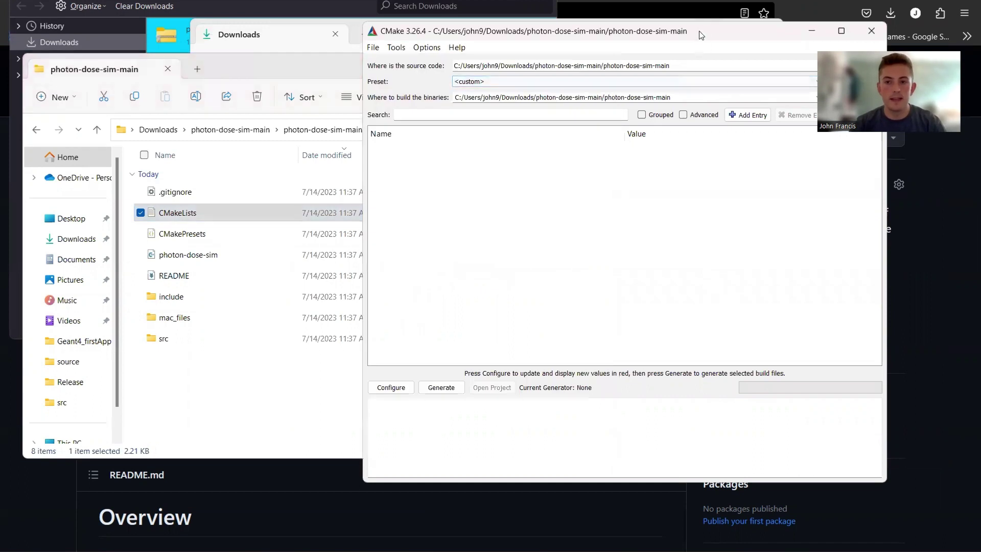
# Append /build to the binaries path so builds go into a build subfolder.
pyautogui.moveTo(698, 30); pyautogui.dragTo(551, 20)
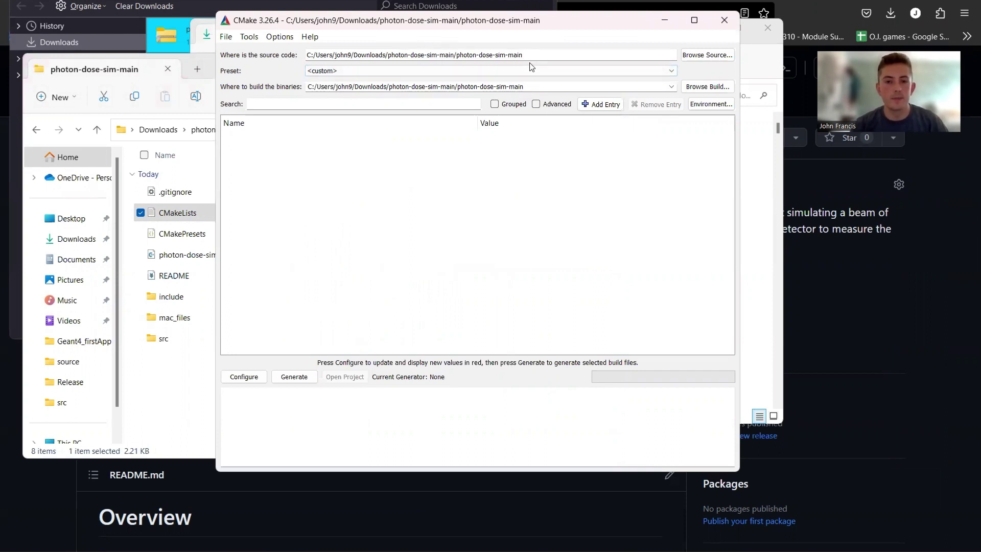
pyautogui.click(543, 86)
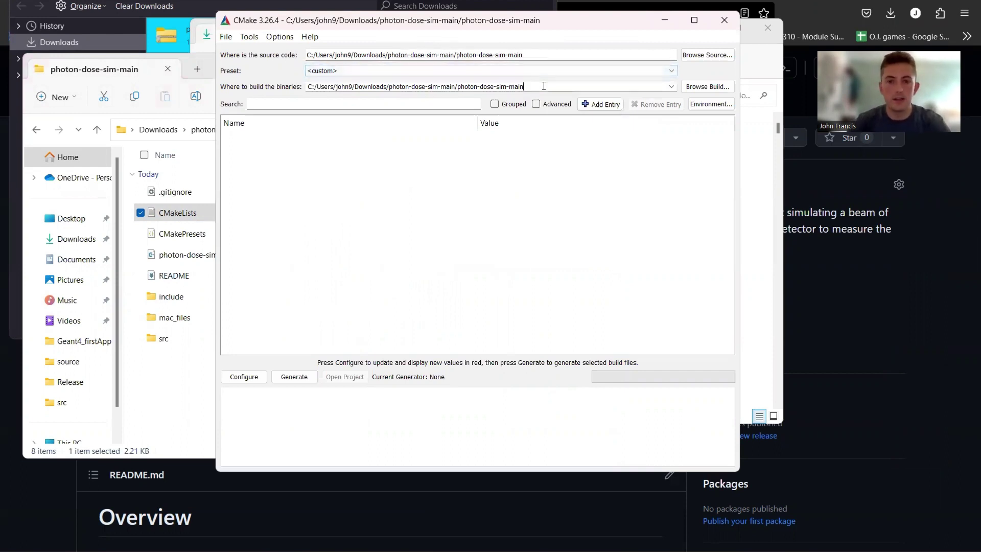
pyautogui.write('/build')
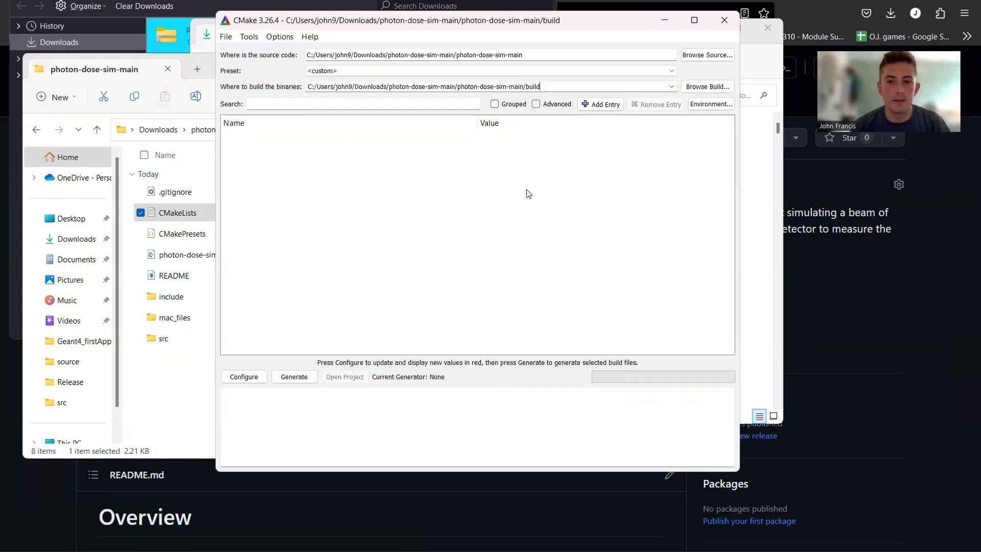
# Configure with Visual Studio 17 2022, creating the build folder, then generate and open the solution.
pyautogui.click(253, 377)
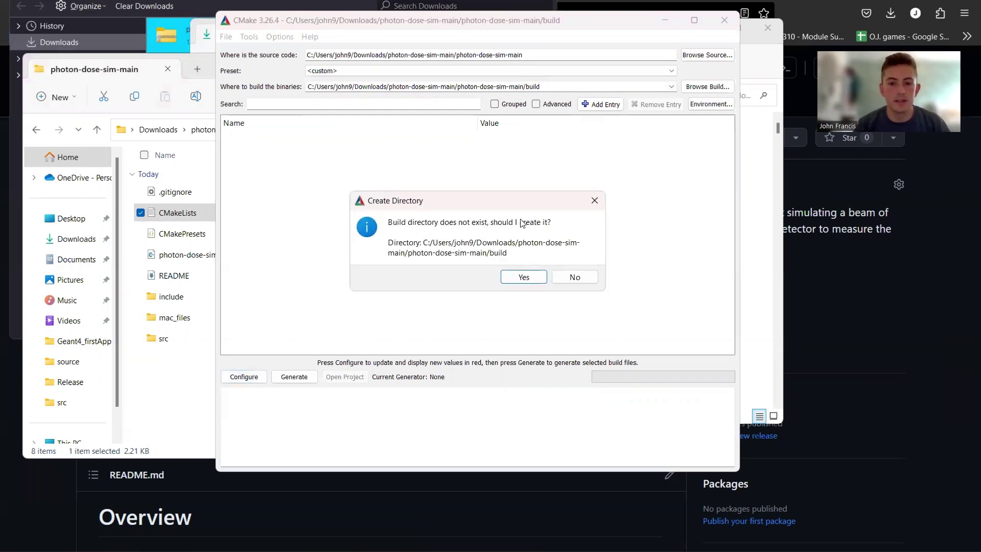
pyautogui.click(528, 277)
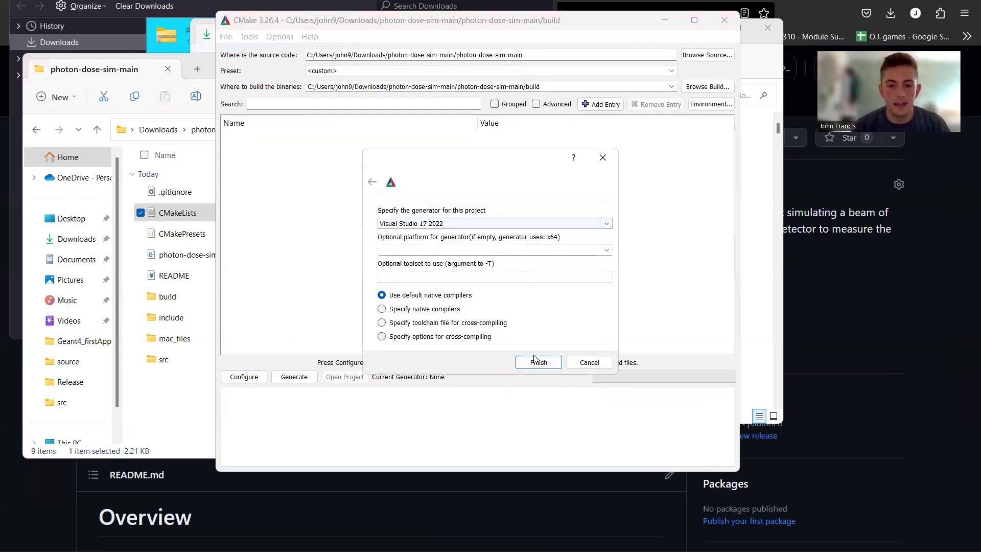
pyautogui.click(551, 363)
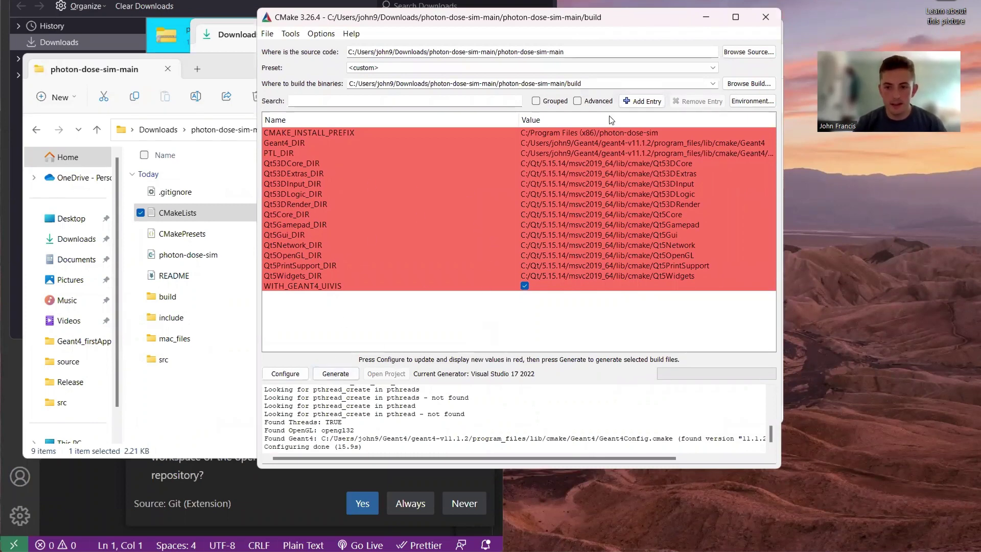
pyautogui.click(341, 374)
pyautogui.click(390, 374)
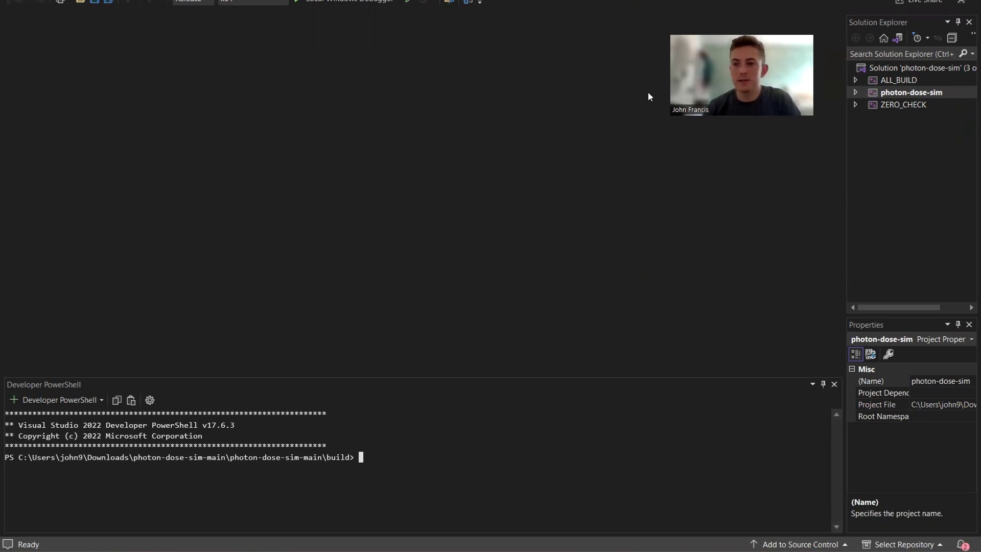
# Build the photon-dose-sim project from Solution Explorer.
pyautogui.click(904, 94)
pyautogui.rightClick(904, 94)
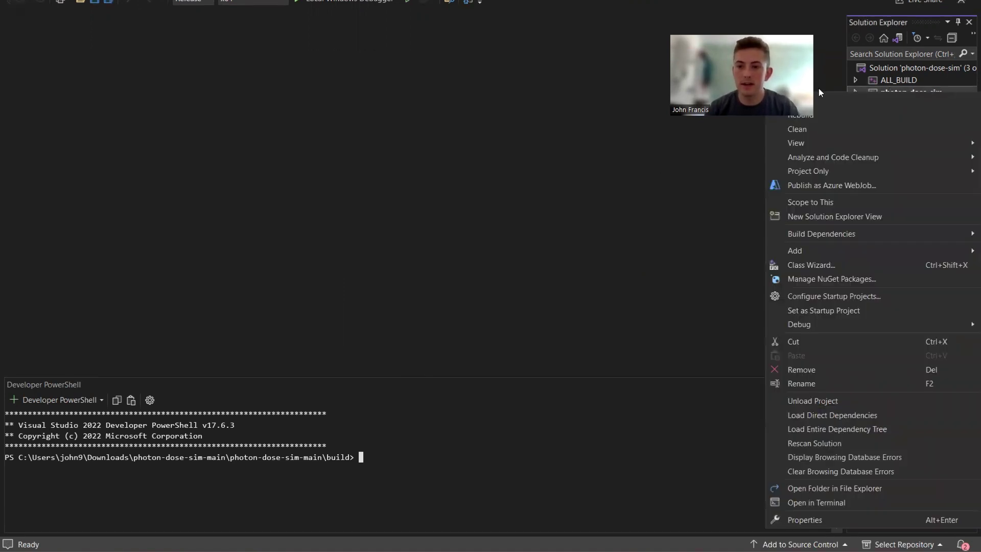
pyautogui.click(797, 101)
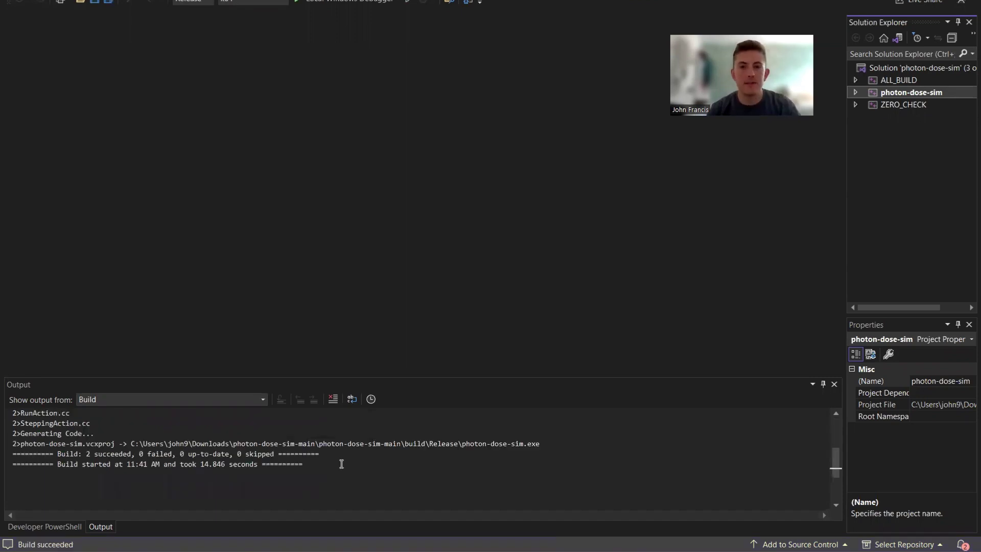
# Check the 2 succeeded, 0 failed build summary, then bring back the project folder window.
pyautogui.moveTo(57, 454); pyautogui.dragTo(223, 457)
pyautogui.click(207, 454)
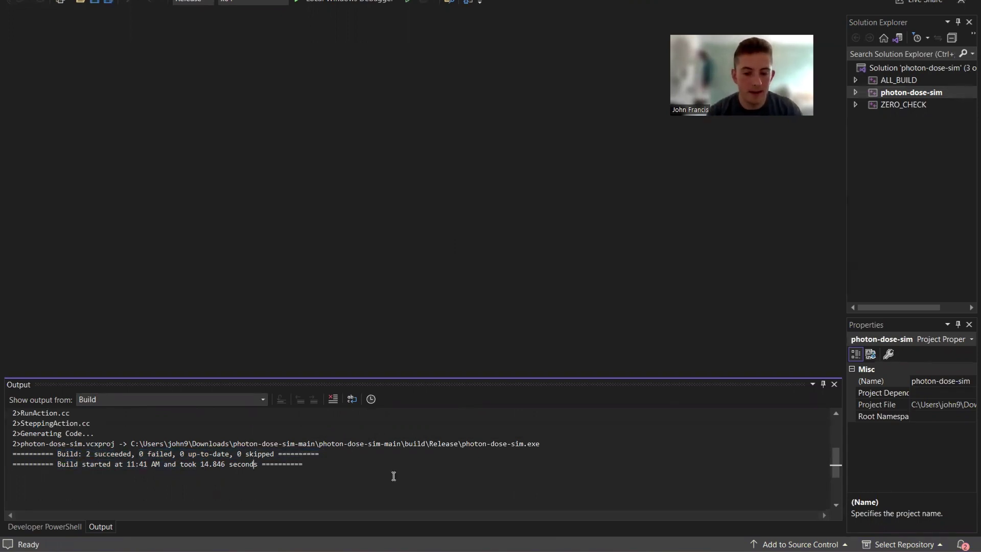
pyautogui.click(467, 491)
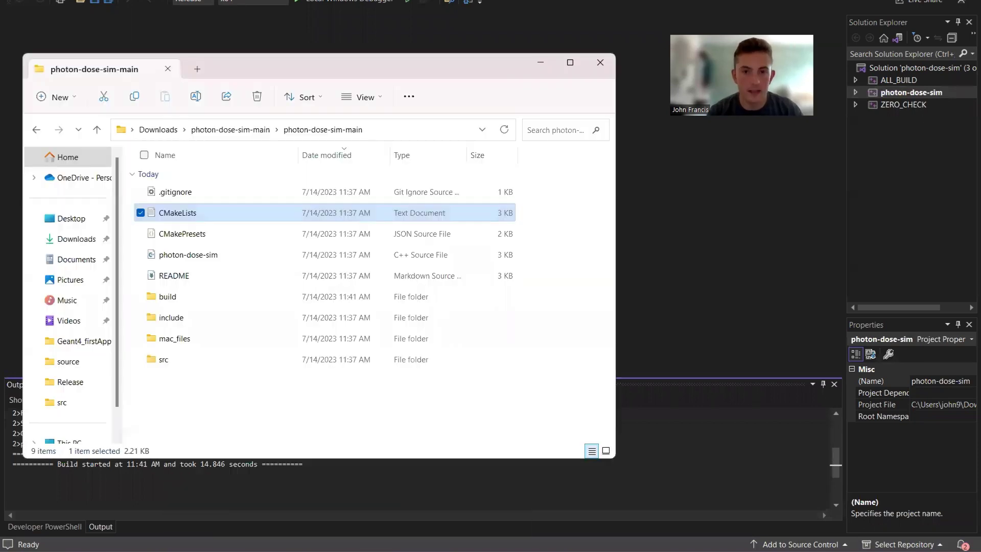
# Open build\Release and launch the newly built photon-dose-sim.exe.
pyautogui.doubleClick(167, 296)
pyautogui.moveTo(352, 70); pyautogui.dragTo(444, 57)
pyautogui.scroll(-1, 401, 249)
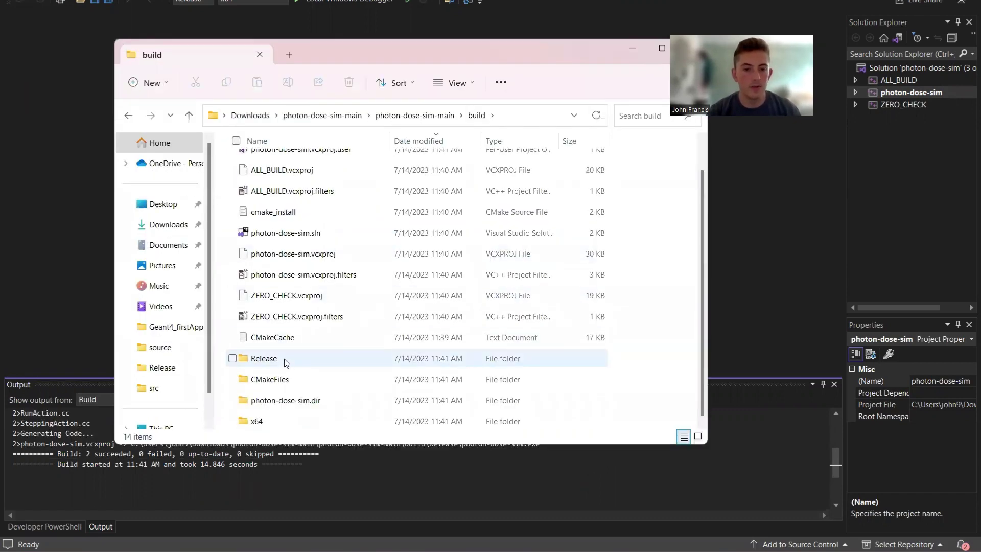
pyautogui.doubleClick(286, 360)
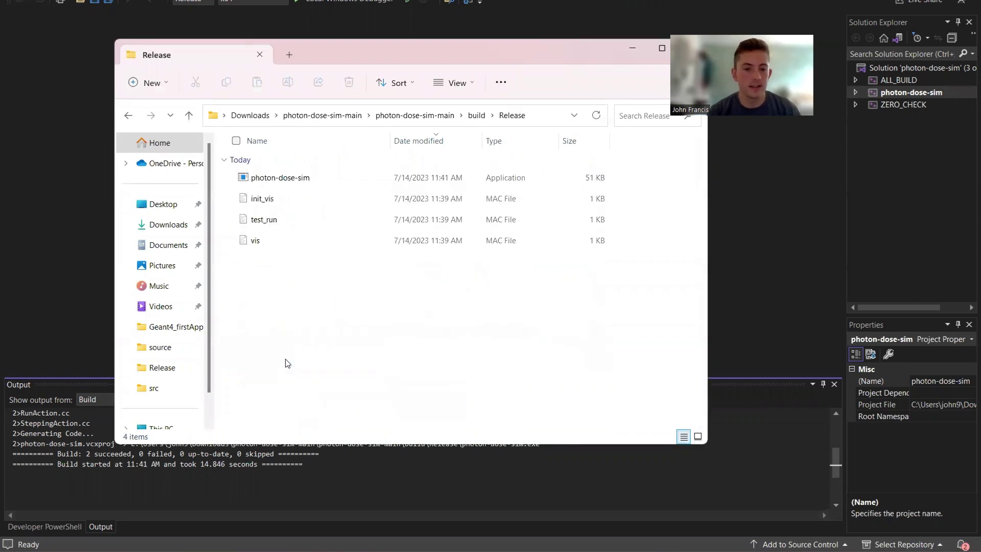
pyautogui.doubleClick(275, 180)
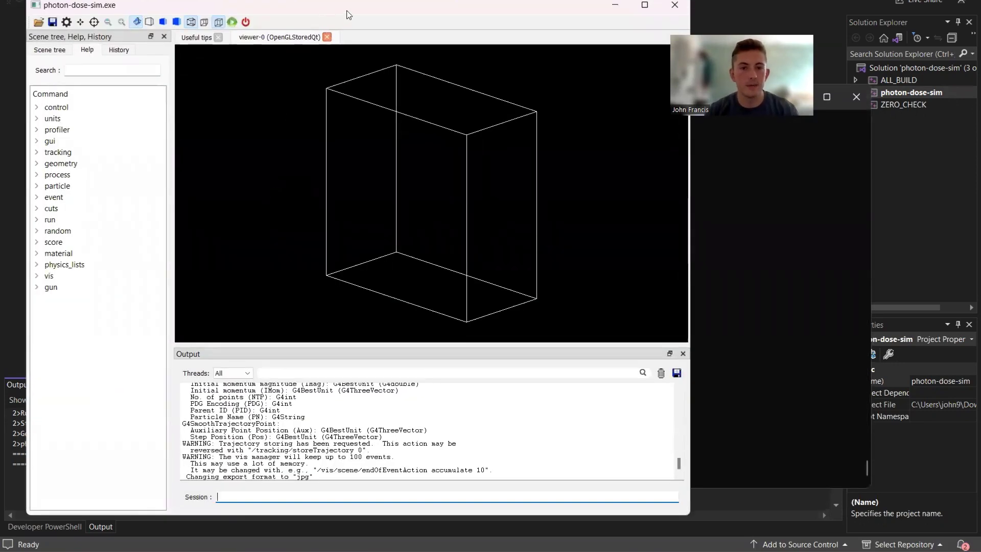
# Load the test_run macro so green particle tracks stream through the detector.
pyautogui.click(83, 16)
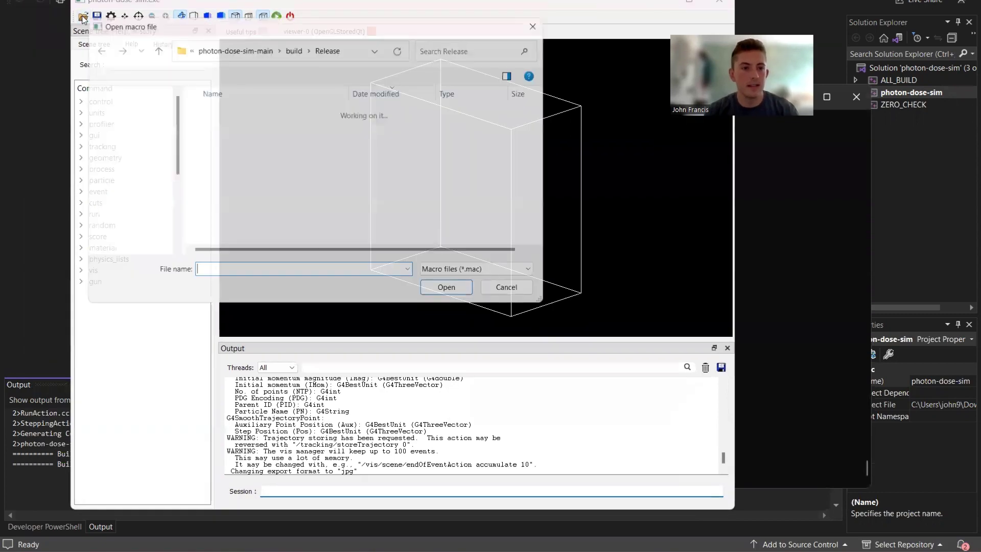
pyautogui.doubleClick(230, 149)
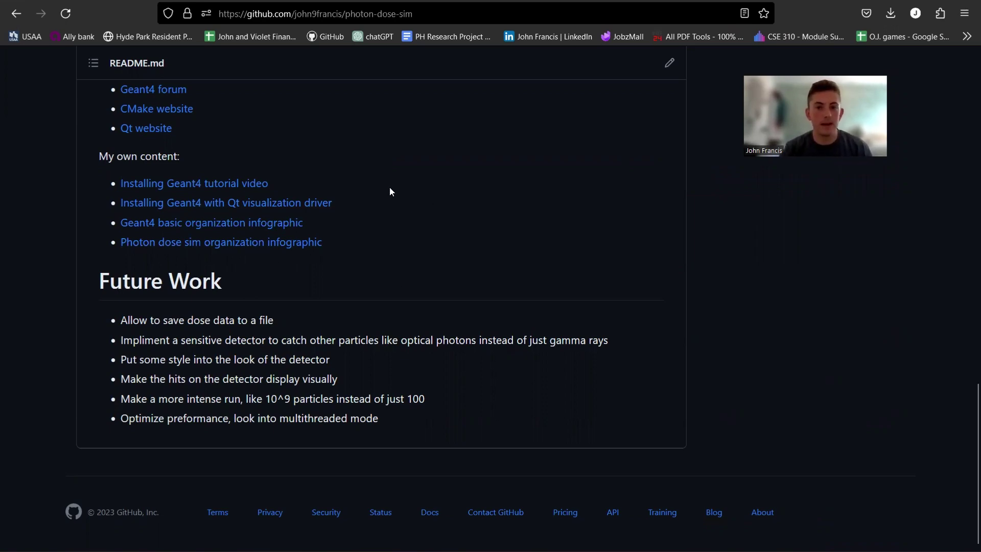
# Follow the README's 'Geant4 basic organization infographic' link to the Prezi.
pyautogui.scroll(3, 396, 281)
pyautogui.scroll(-3, 396, 281)
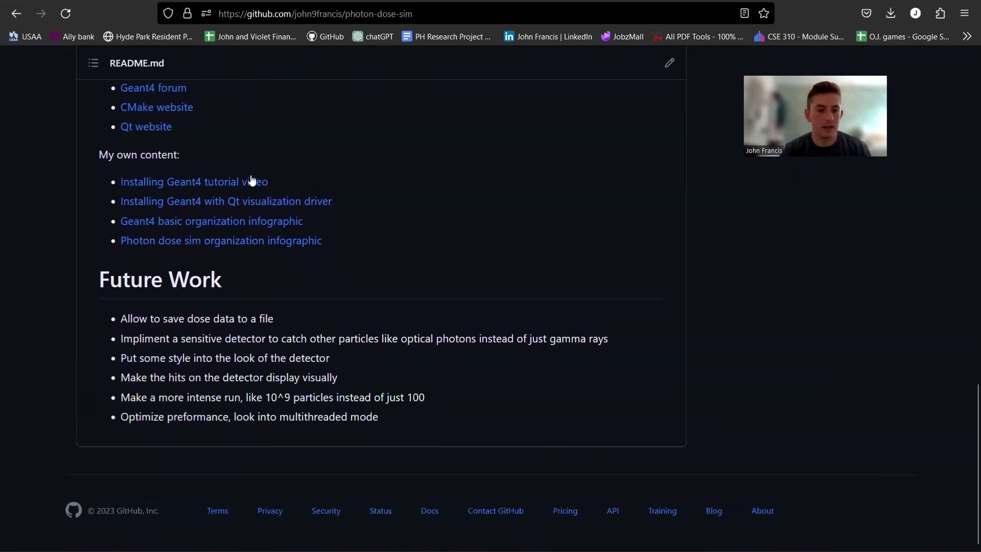
pyautogui.click(238, 227)
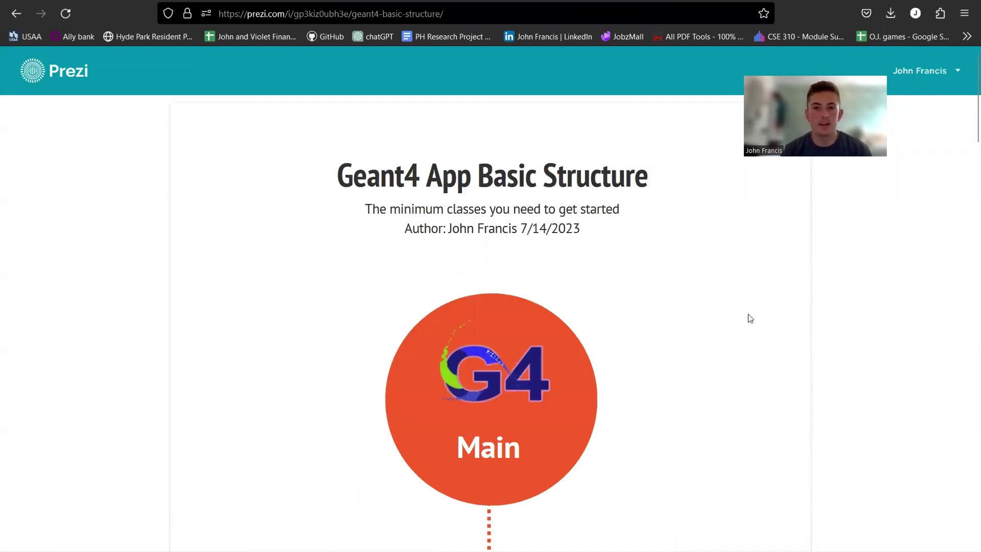
# Scroll from Main past Run Manager to the Primary Generator Action, Physics List and Detector Construction boxes.
pyautogui.scroll(-2, 750, 318)
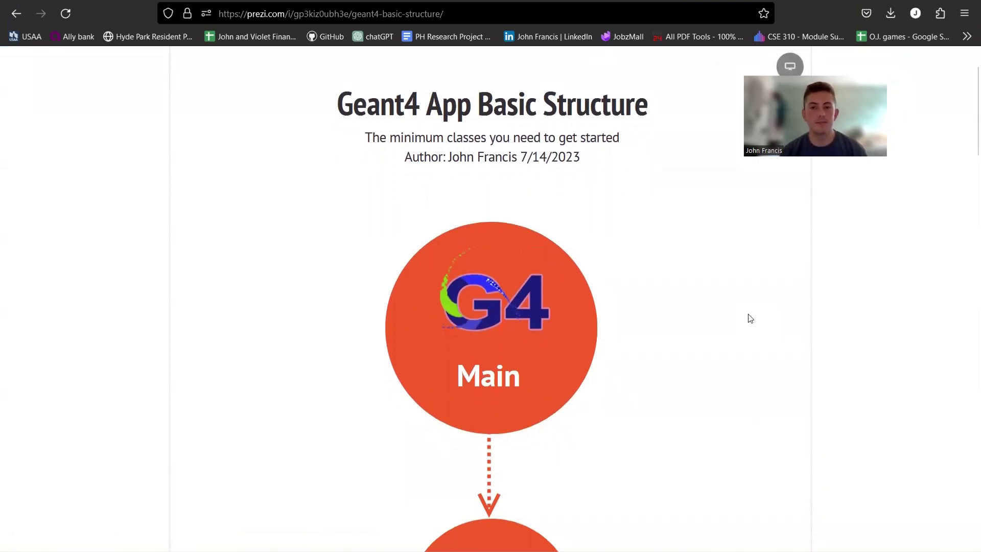
pyautogui.scroll(-2, 750, 318)
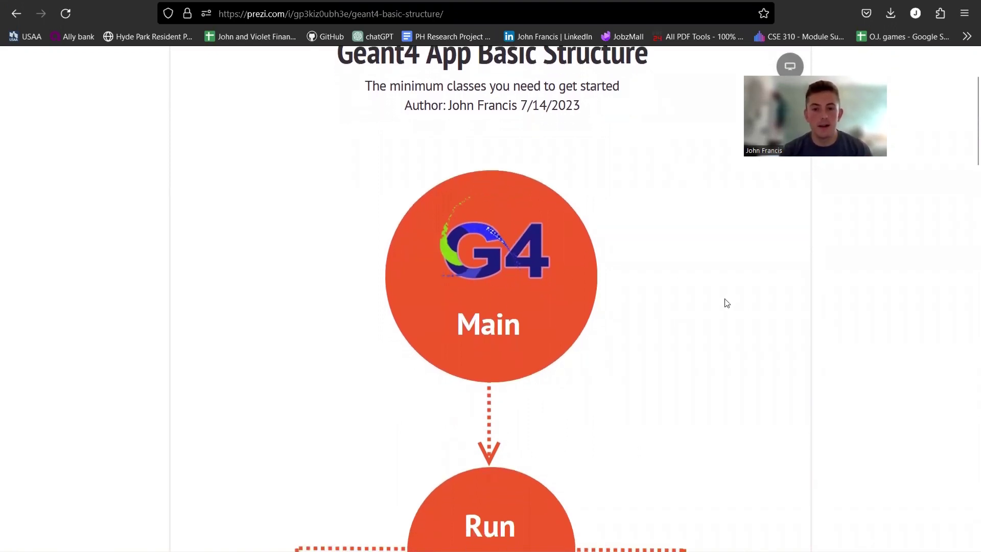
pyautogui.scroll(-2, 725, 302)
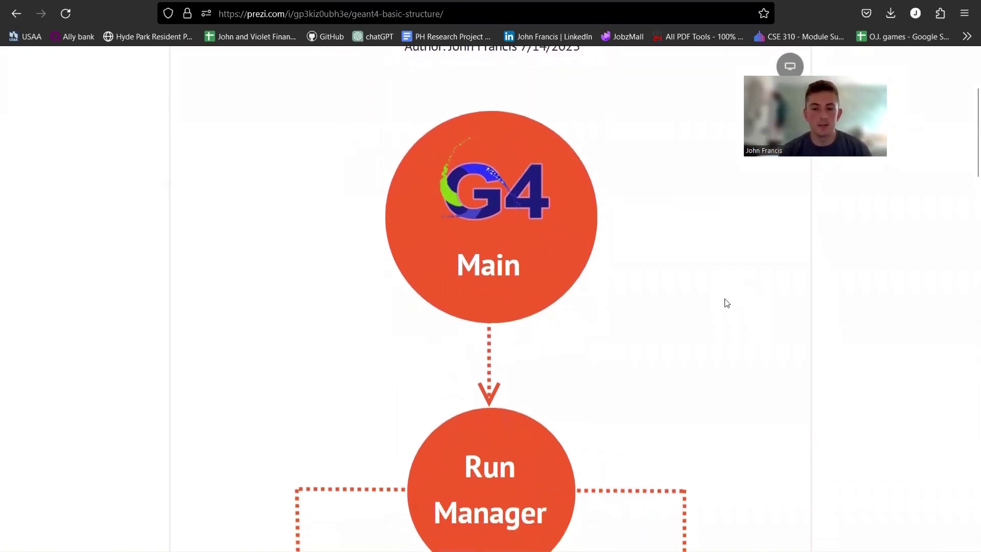
pyautogui.scroll(-1, 727, 303)
pyautogui.scroll(-4, 726, 303)
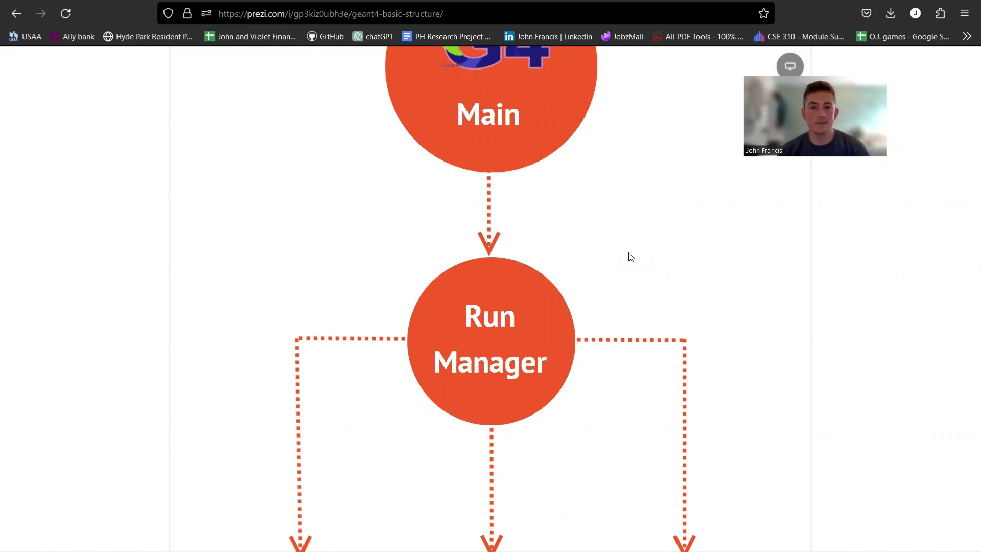
pyautogui.scroll(-1, 517, 278)
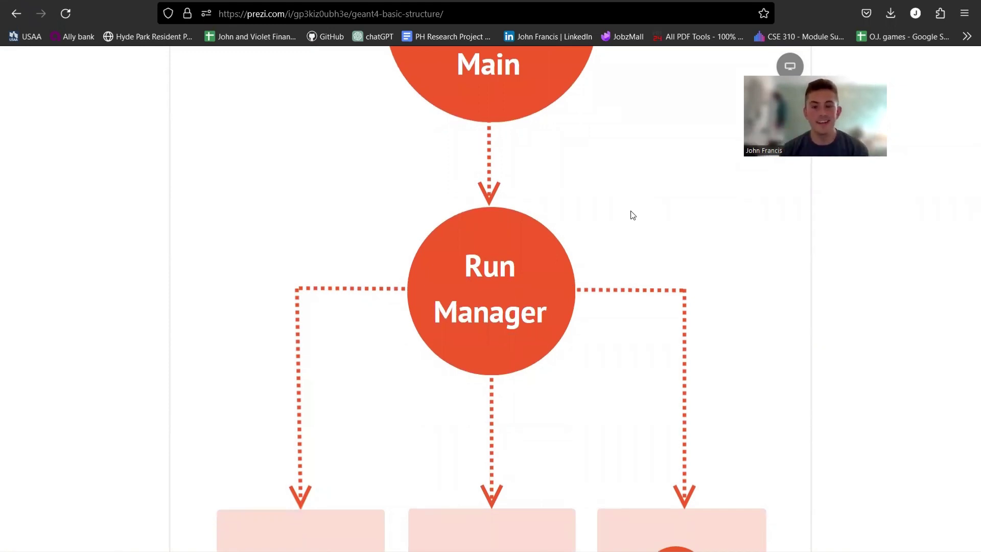
# Scroll through the remaining boxes, then go back to the photon-dose-sim GitHub README.
pyautogui.scroll(-6, 336, 368)
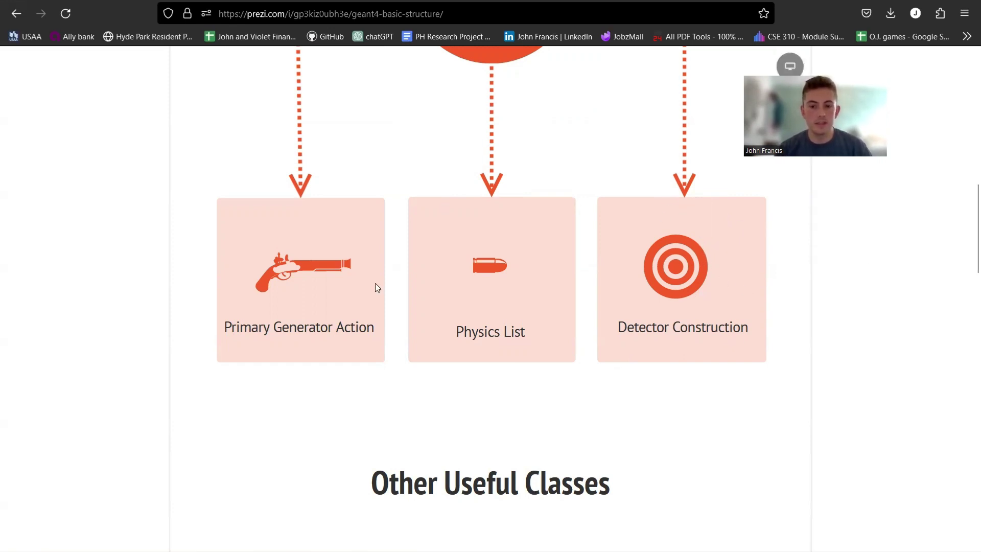
pyautogui.scroll(5, 539, 260)
pyautogui.scroll(-3, 538, 260)
pyautogui.hotkey('alt', 'Left')
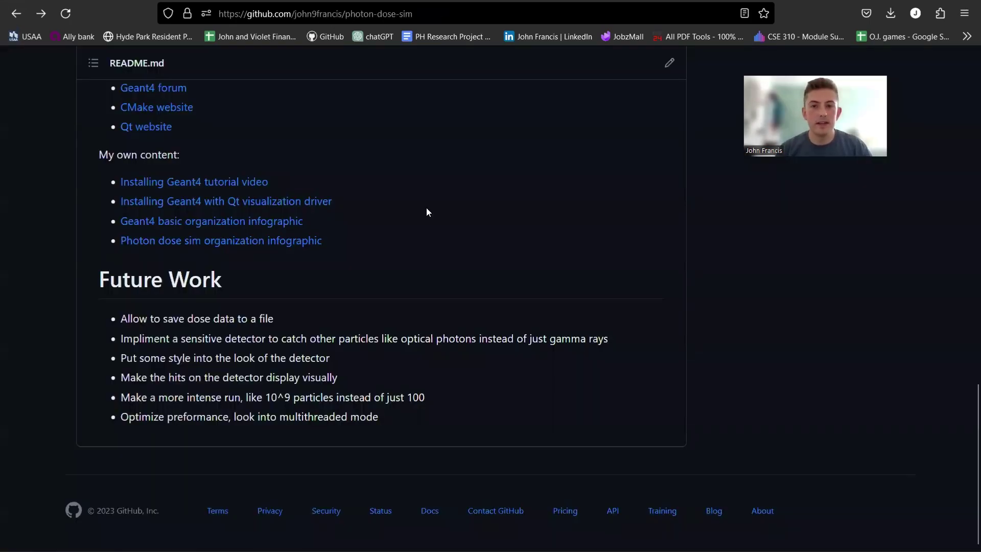
# Open the Photon Dose Sim Organization infographic from the README.
pyautogui.click(265, 242)
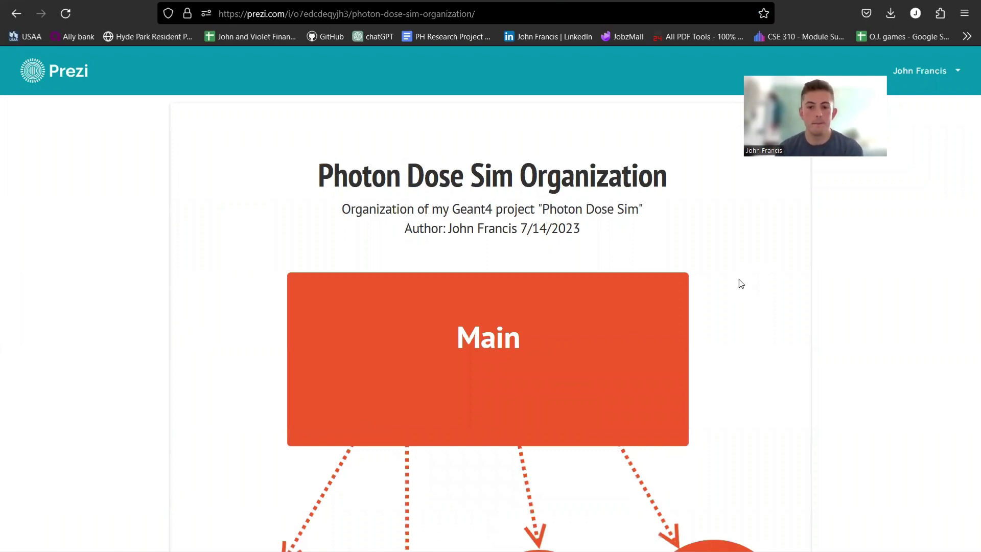
pyautogui.scroll(-3, 741, 284)
pyautogui.scroll(-1, 483, 251)
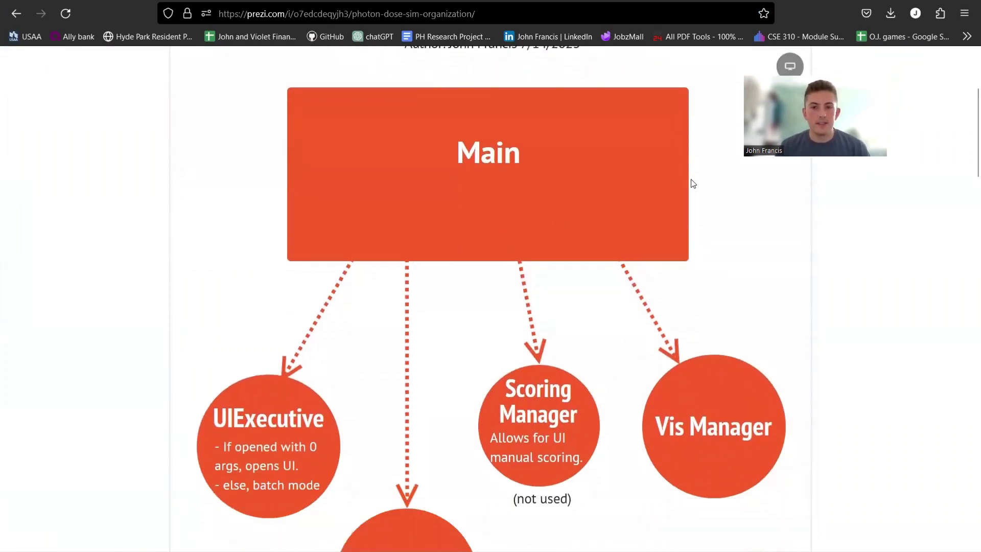
# Scroll down to Run Manager and its QBBC, Action Initialization and Detector Construction boxes.
pyautogui.scroll(-1, 692, 184)
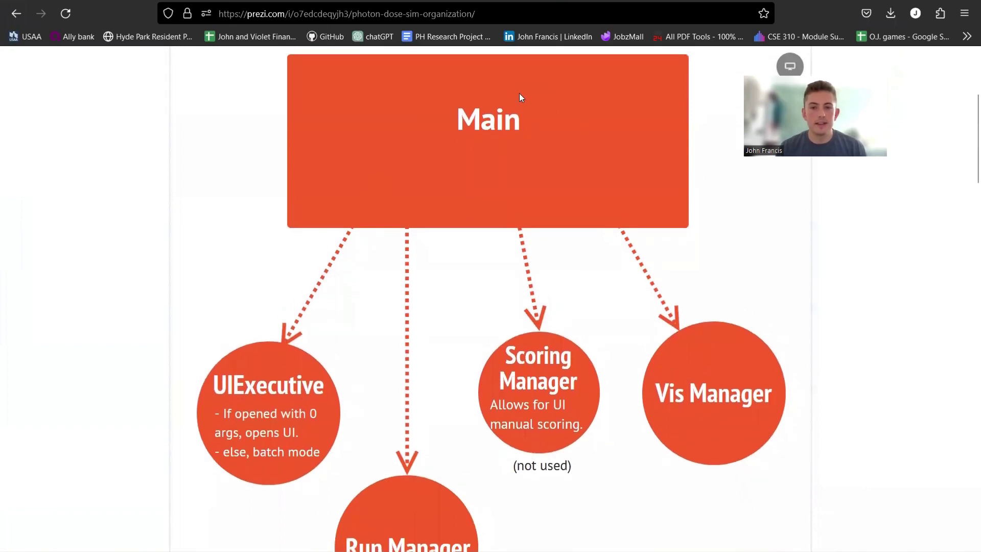
pyautogui.scroll(-3, 519, 93)
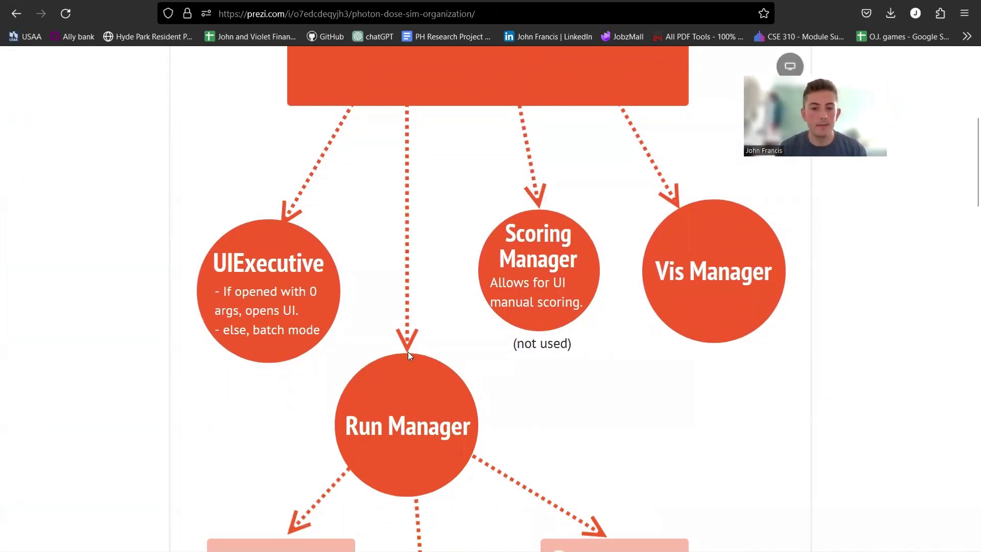
pyautogui.scroll(-2, 408, 352)
pyautogui.scroll(2, 428, 346)
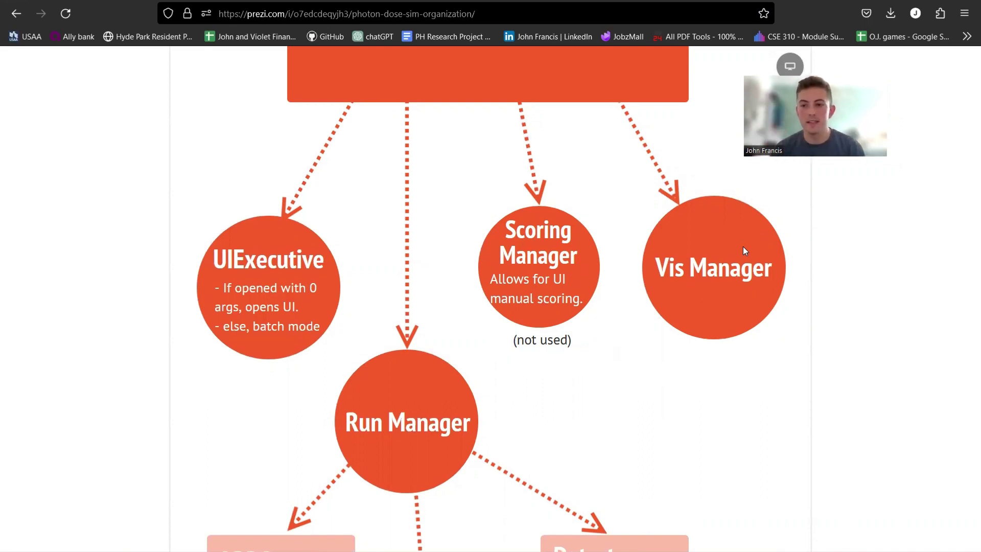
pyautogui.scroll(-2, 439, 281)
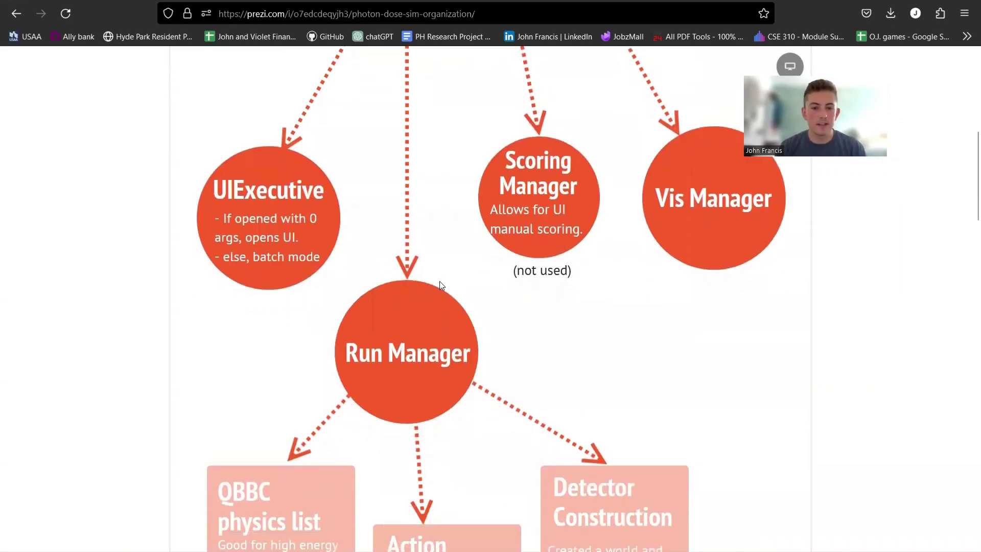
pyautogui.scroll(4, 462, 300)
pyautogui.scroll(-4, 462, 301)
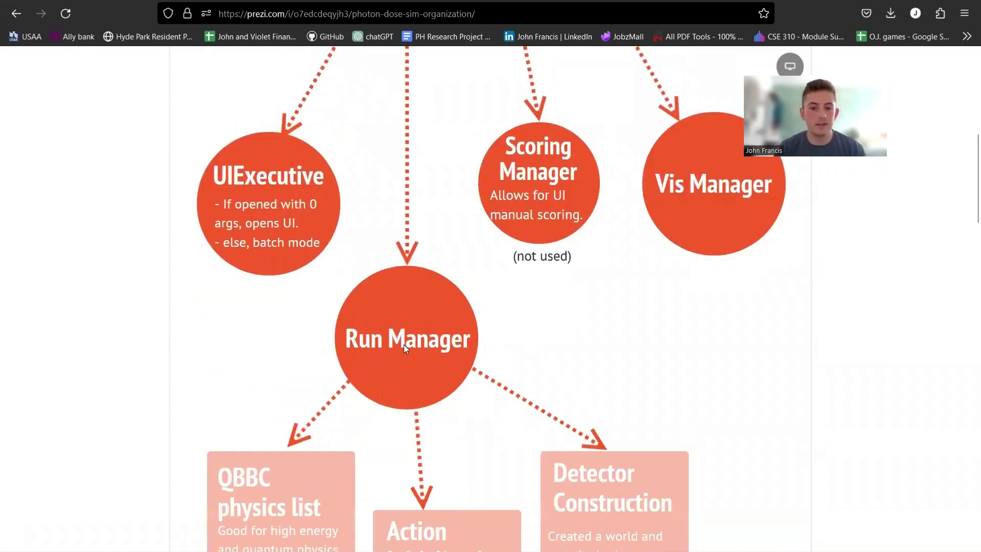
pyautogui.scroll(-3, 403, 346)
# Scroll back to the physics list box and briefly highlight the word QBBC.
pyautogui.scroll(-1, 399, 230)
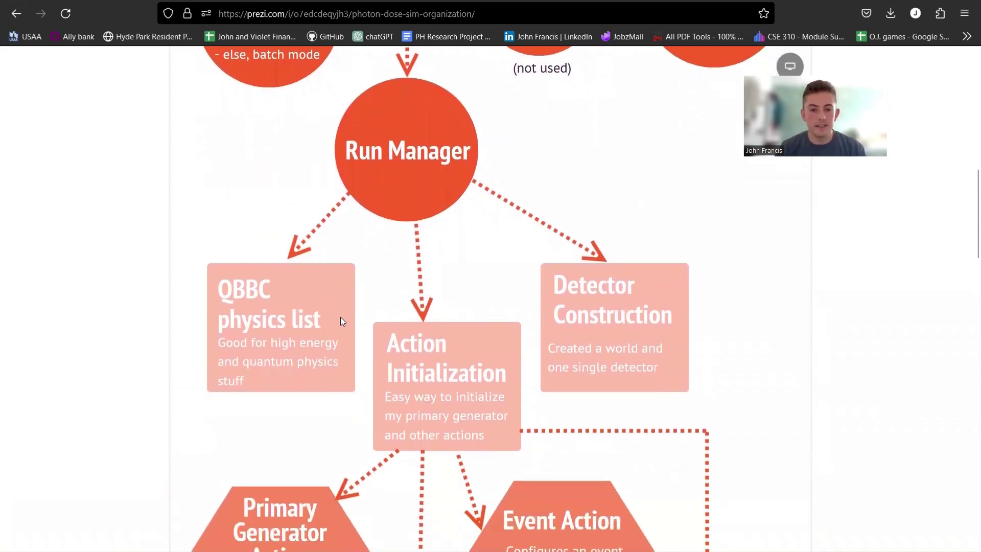
pyautogui.scroll(-5, 460, 342)
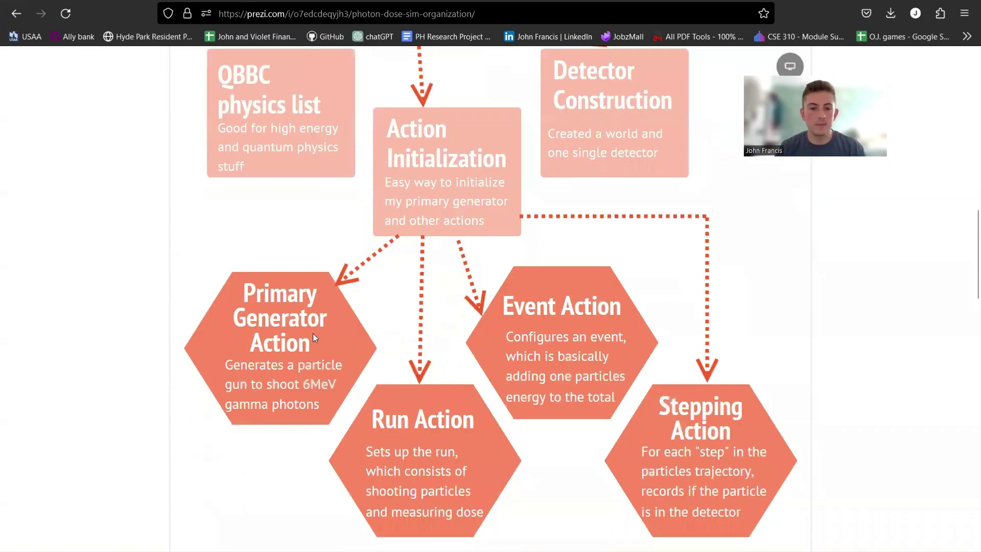
pyautogui.scroll(2, 306, 321)
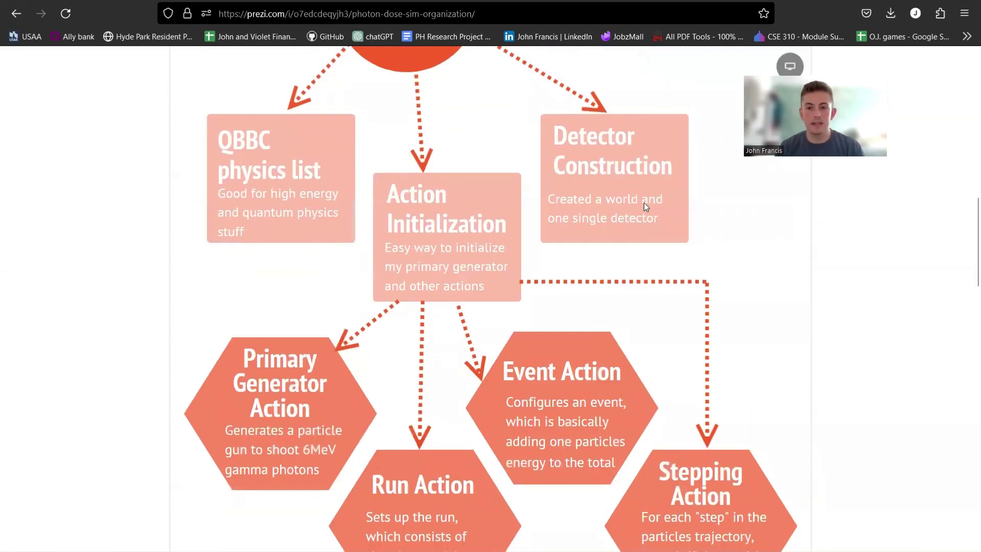
pyautogui.scroll(2, 644, 202)
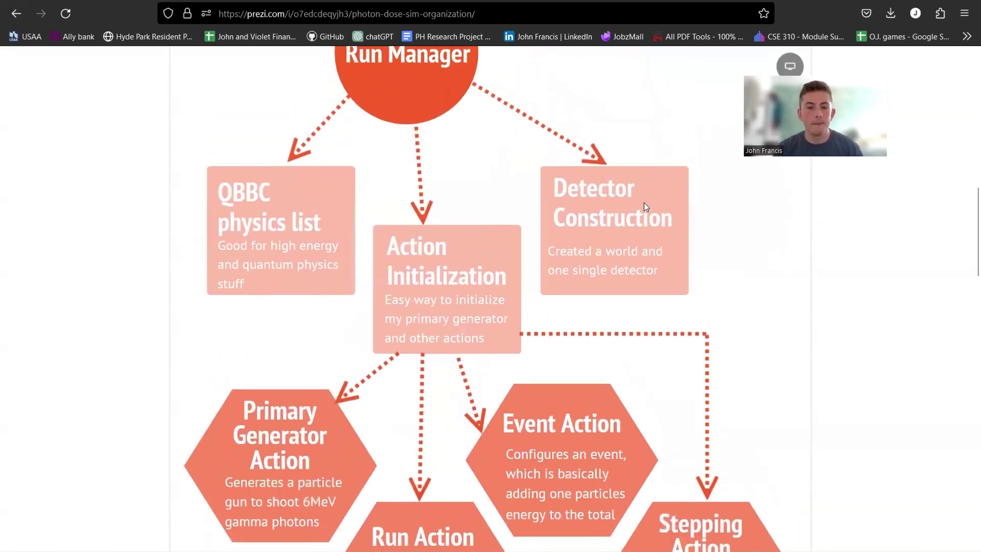
pyautogui.doubleClick(275, 192)
pyautogui.click(285, 202)
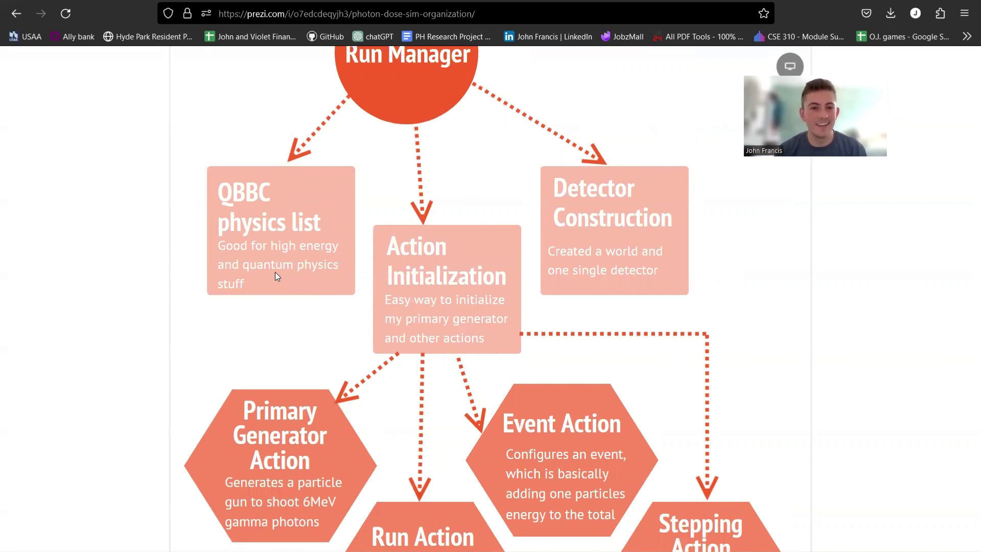
# Highlight the Detector Construction description, then scroll down toward the action hexagons.
pyautogui.moveTo(665, 285); pyautogui.dragTo(553, 249)
pyautogui.click(551, 253)
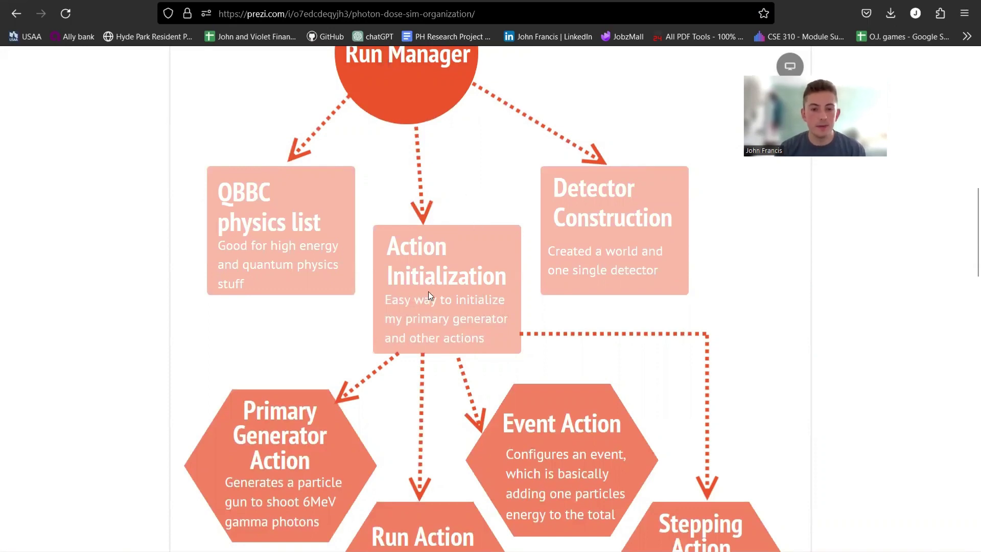
pyautogui.scroll(-2, 428, 291)
pyautogui.scroll(-2, 428, 291)
pyautogui.scroll(3, 428, 291)
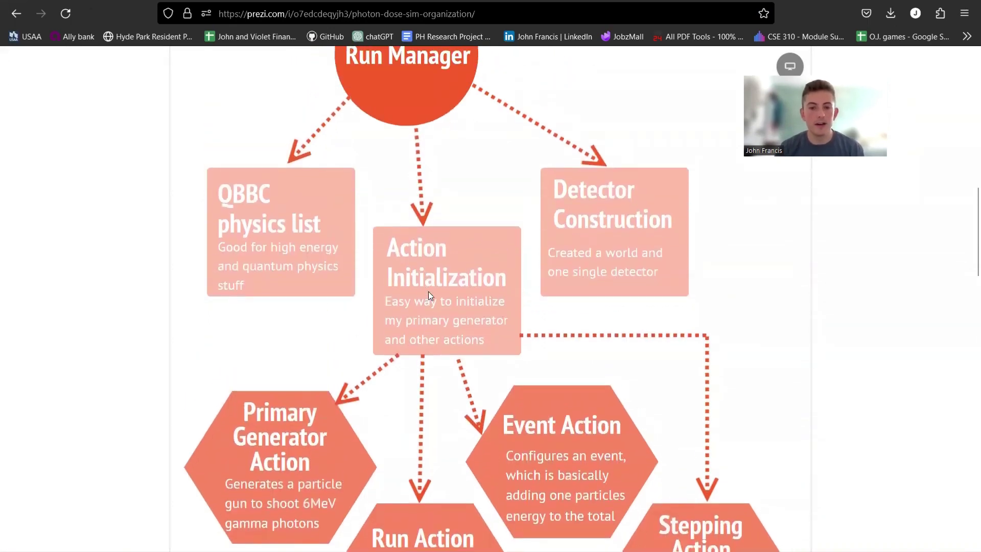
# Highlight the Primary Generator Action description while explaining it.
pyautogui.scroll(-2, 429, 291)
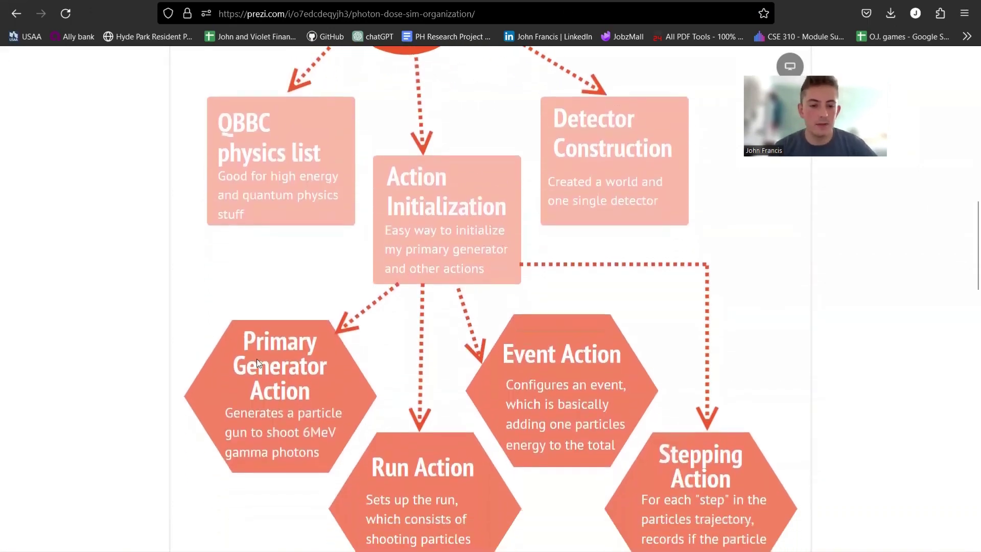
pyautogui.moveTo(311, 401); pyautogui.dragTo(241, 360)
pyautogui.click(330, 384)
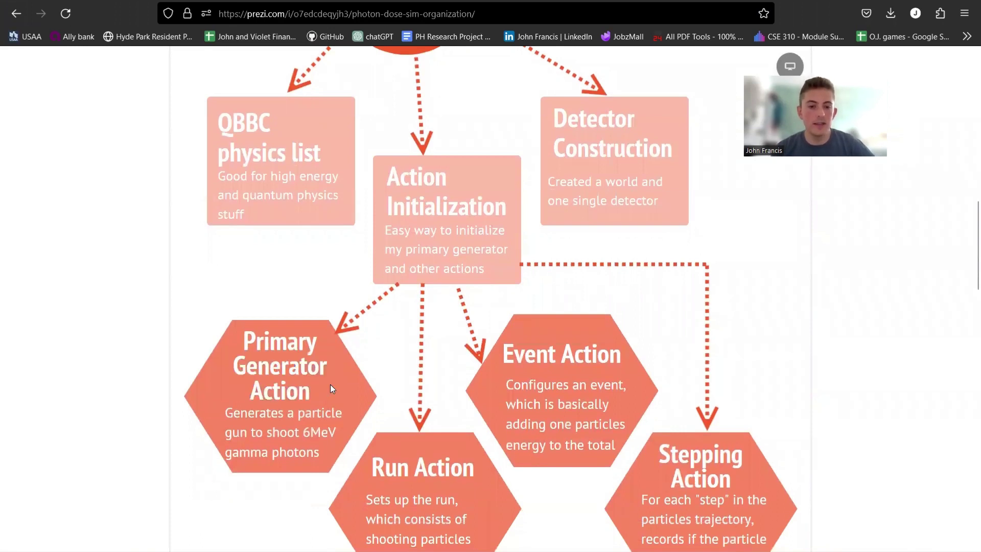
pyautogui.rightClick(407, 207)
pyautogui.click(439, 181)
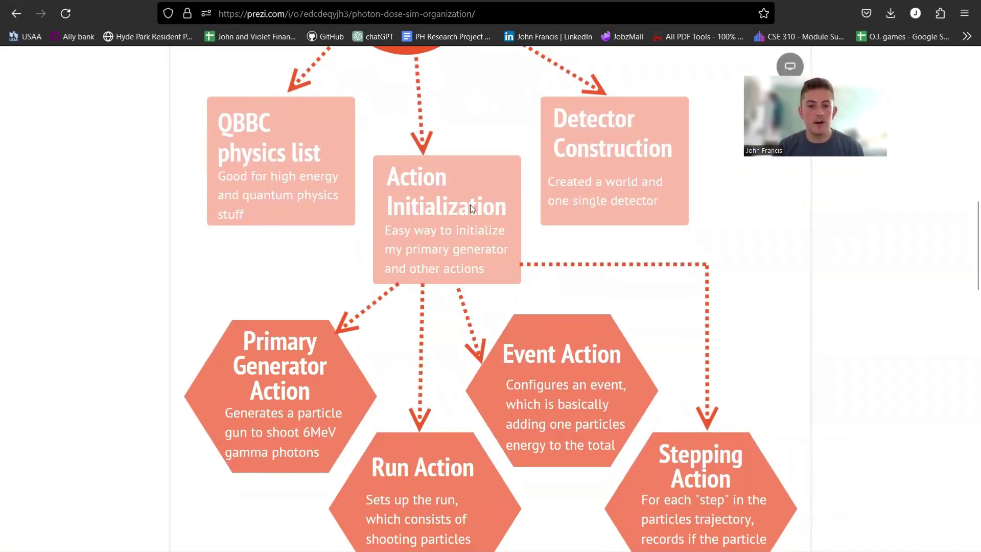
# Highlight the Action Initialization title and description, then scroll to the How it runs heading.
pyautogui.moveTo(388, 183); pyautogui.dragTo(505, 269)
pyautogui.click(444, 189)
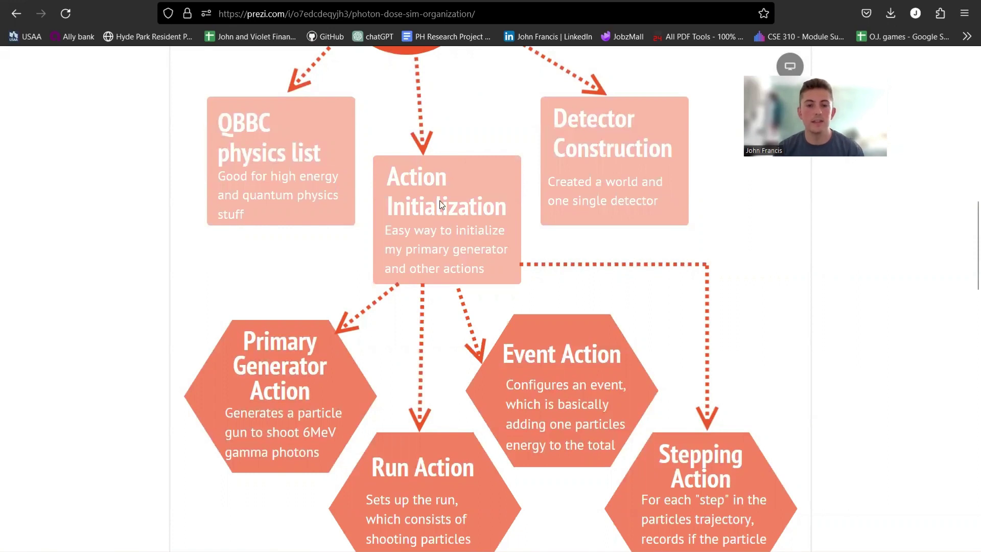
pyautogui.scroll(-2, 442, 204)
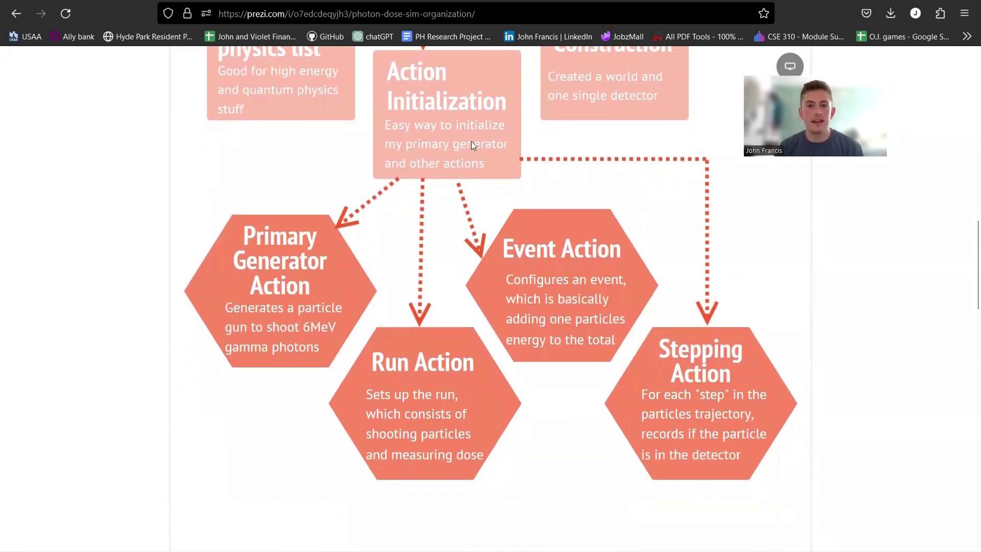
pyautogui.scroll(-1, 471, 145)
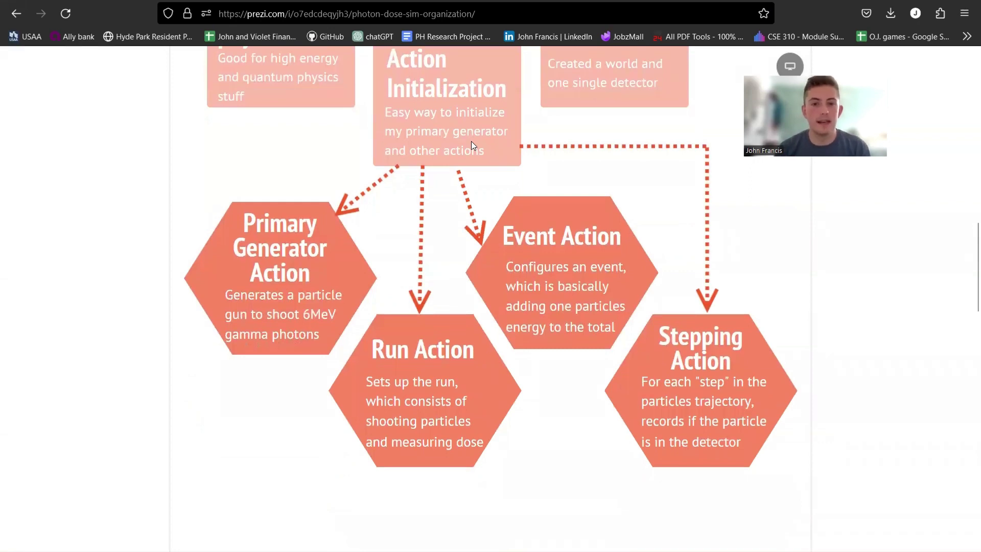
pyautogui.scroll(-2, 471, 143)
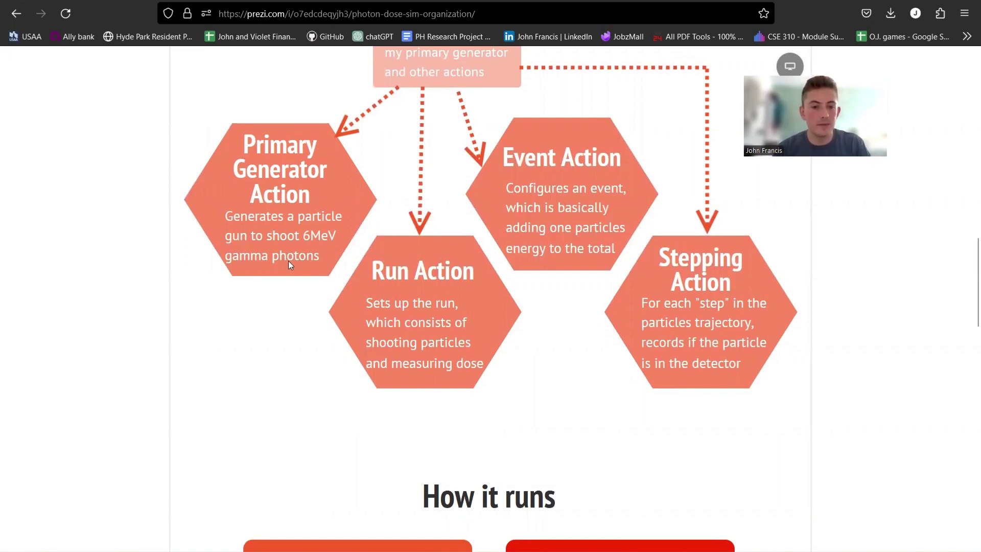
# Highlight the phrase '6MeV gamma photons', then scroll down to the How it runs cards.
pyautogui.moveTo(306, 237); pyautogui.dragTo(321, 258)
pyautogui.click(330, 216)
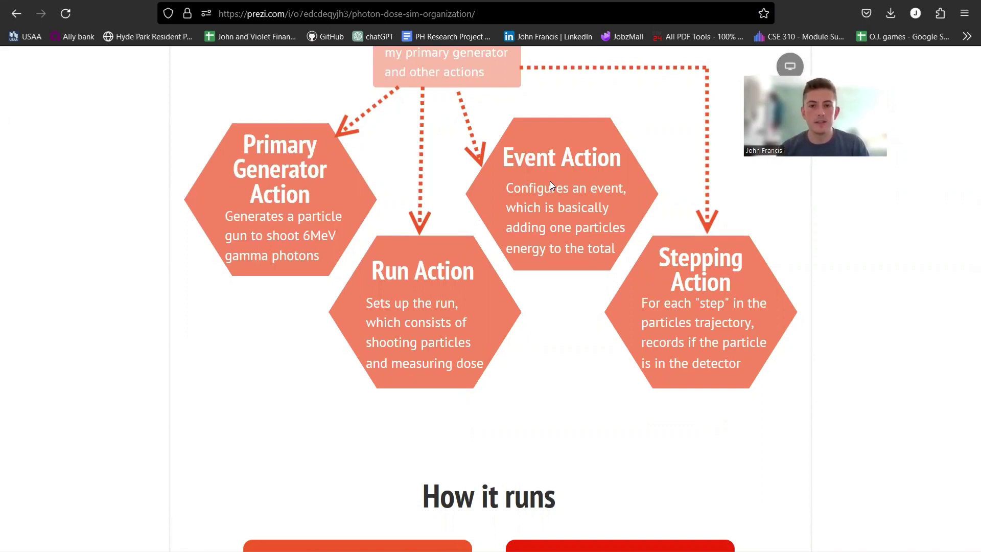
pyautogui.scroll(-7, 608, 296)
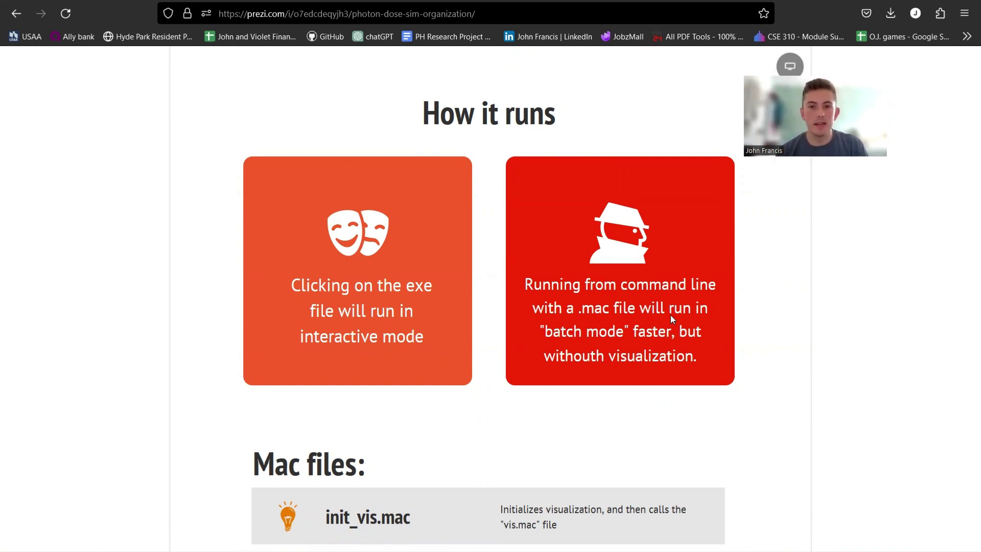
# Scroll to the Mac files list and highlight its heading.
pyautogui.scroll(-5, 479, 220)
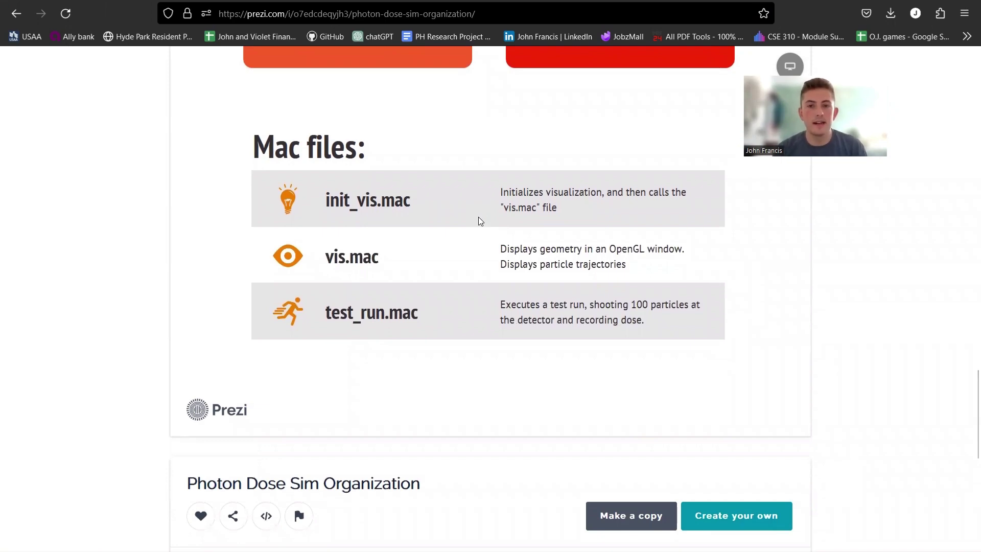
pyautogui.scroll(2, 479, 219)
pyautogui.scroll(-3, 480, 218)
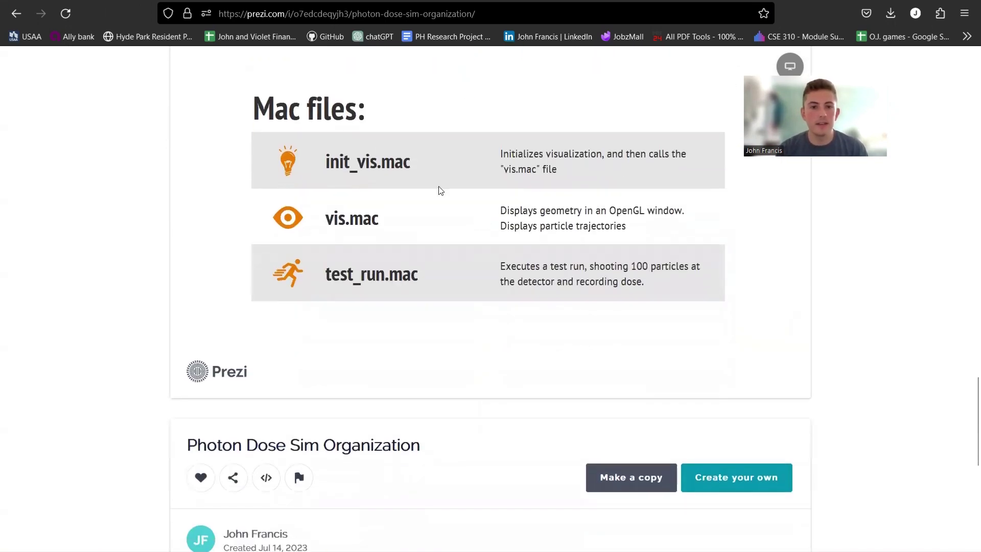
pyautogui.moveTo(257, 112); pyautogui.dragTo(359, 113)
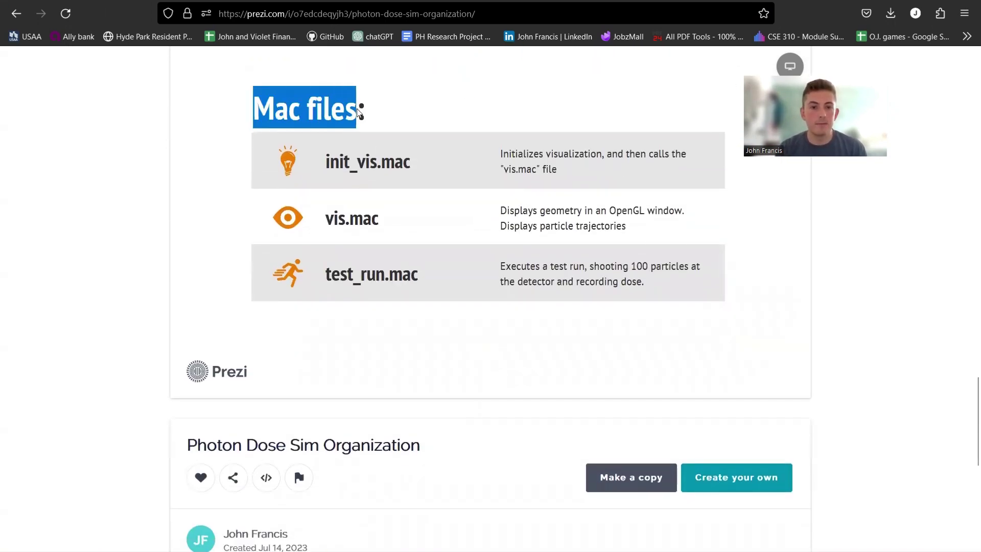
pyautogui.click(401, 115)
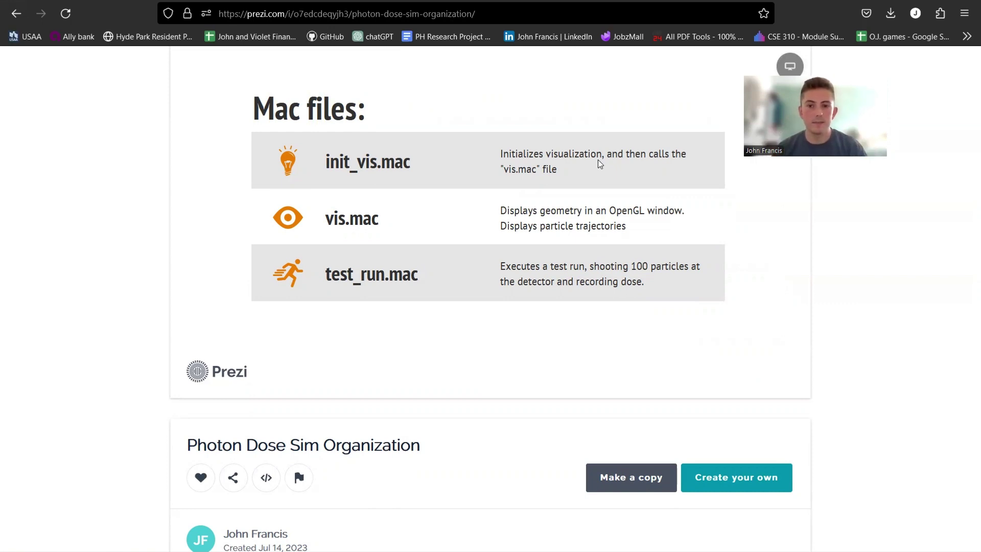
# Highlight the vis.mac reference in the init_vis.mac description.
pyautogui.moveTo(557, 171); pyautogui.dragTo(504, 172)
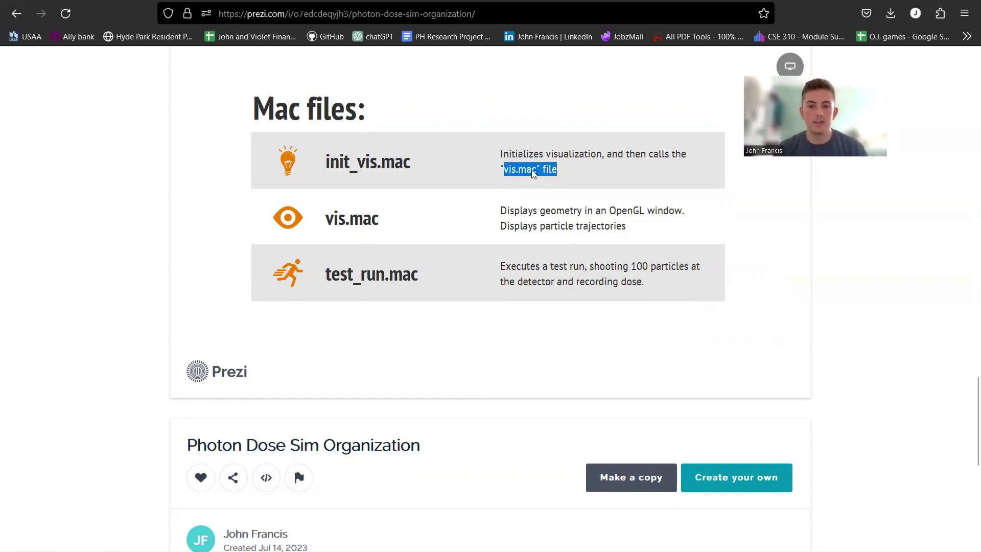
pyautogui.rightClick(582, 172)
pyautogui.click(428, 200)
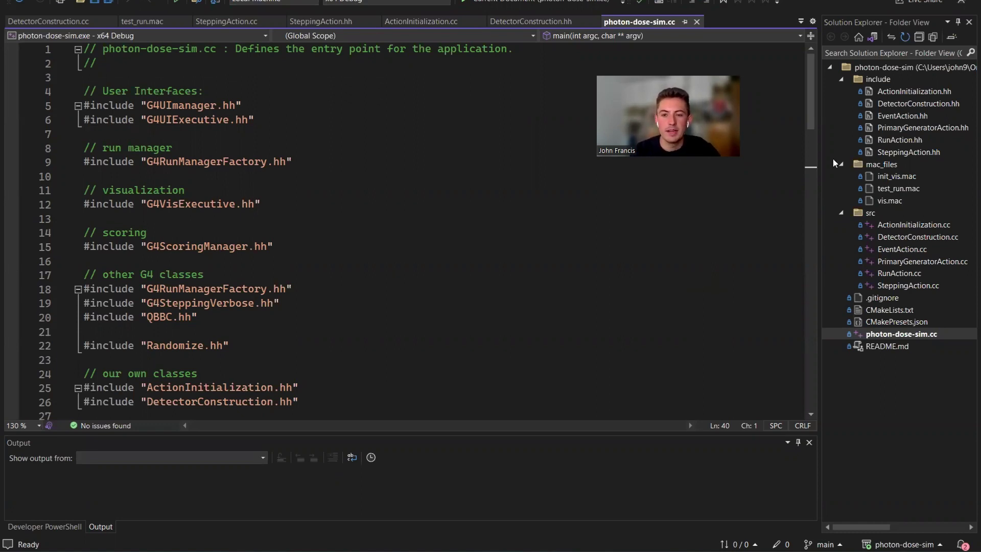
pyautogui.click(894, 95)
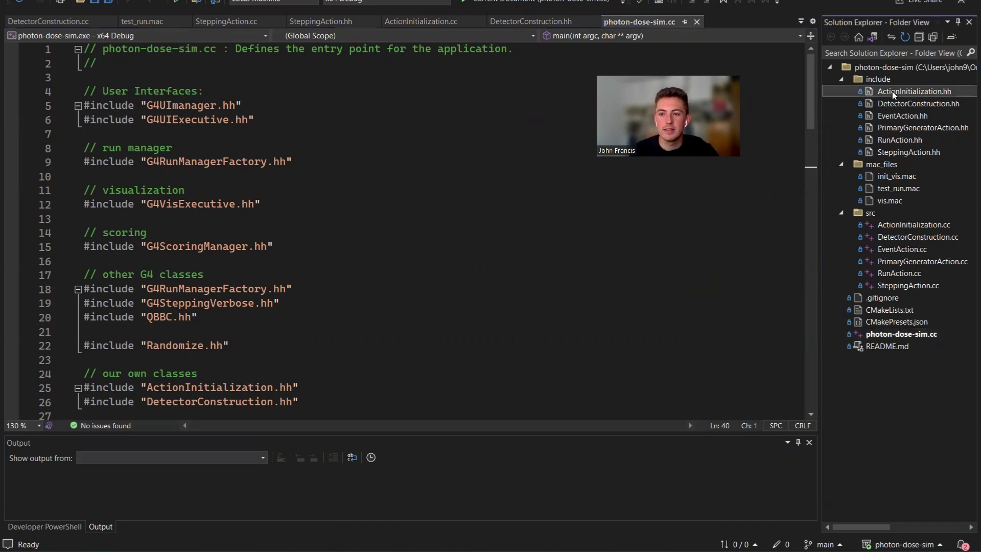
pyautogui.click(902, 104)
pyautogui.click(905, 116)
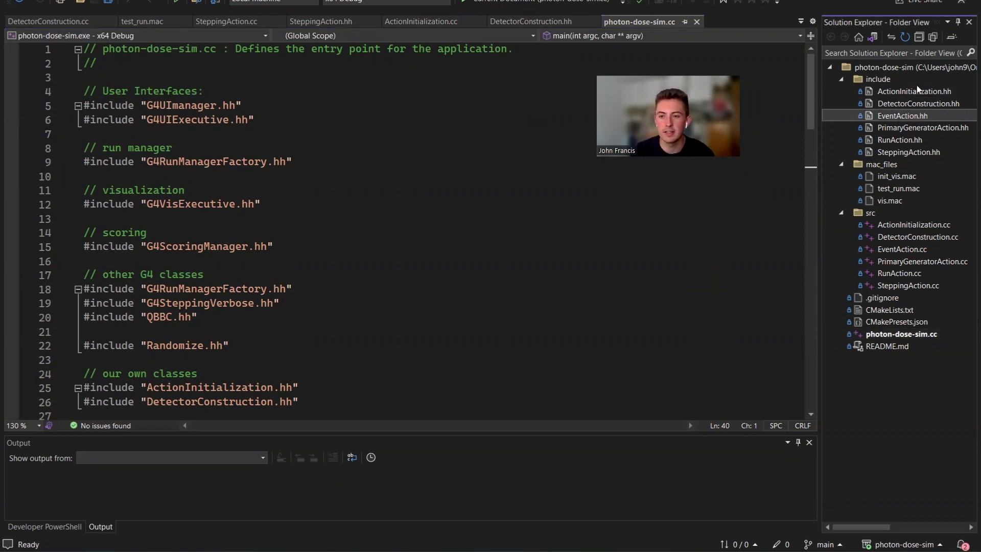
pyautogui.click(906, 95)
pyautogui.click(910, 103)
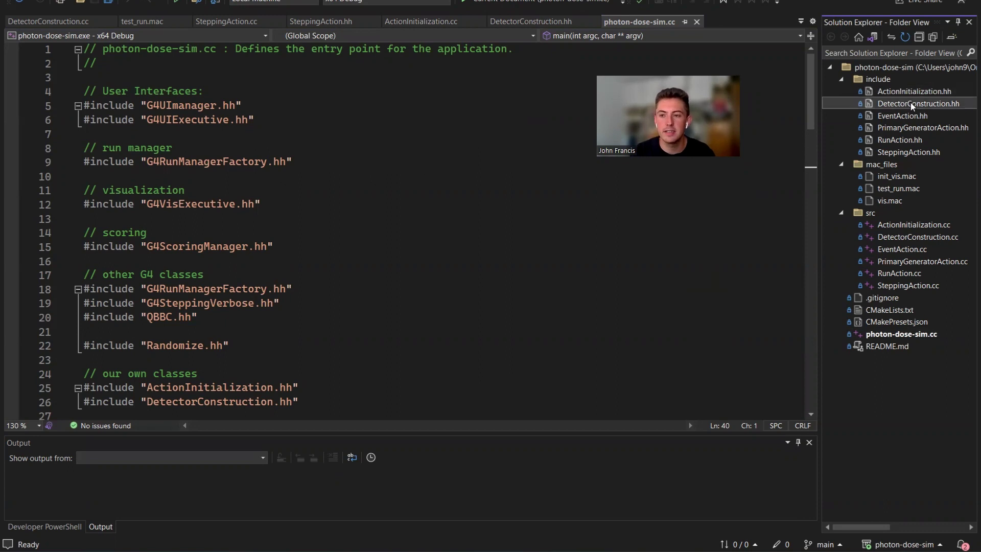
pyautogui.click(901, 140)
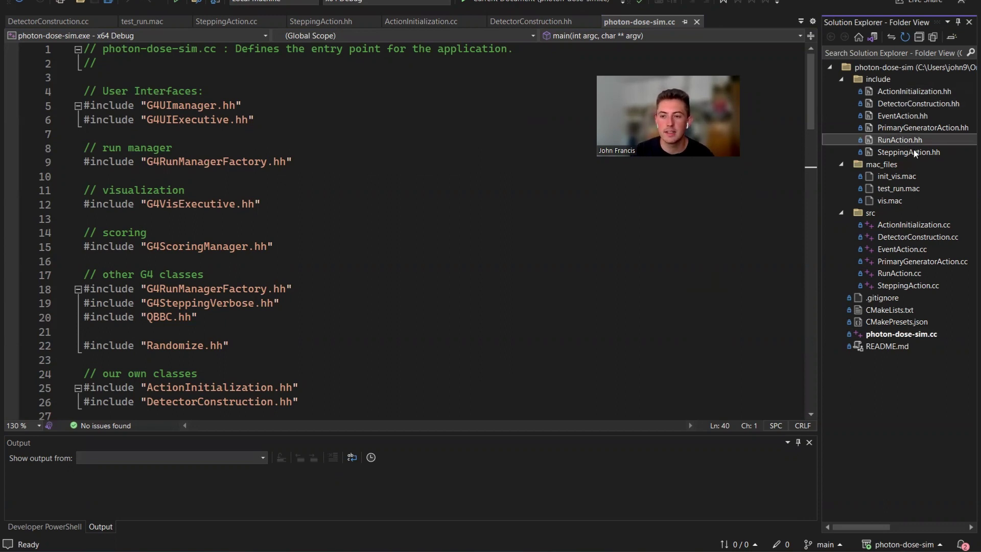
pyautogui.click(890, 177)
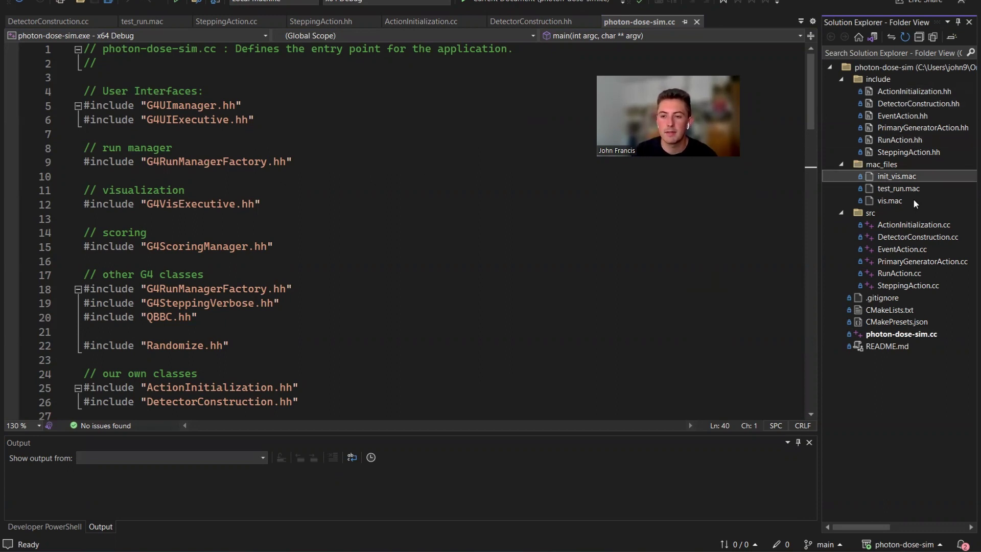